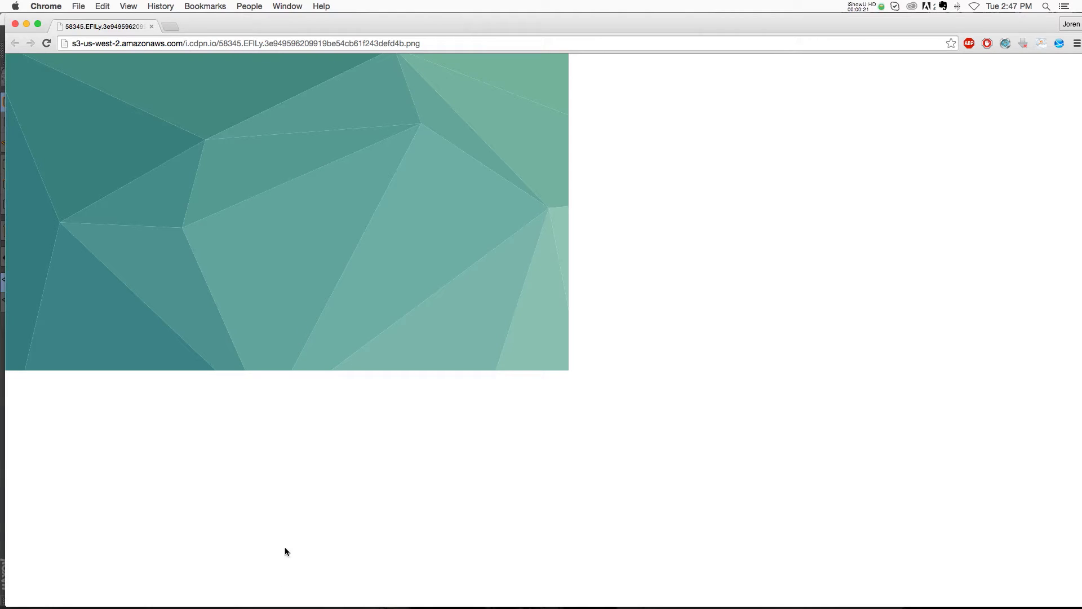
Step: Add a Plane primitive and stand it upright by rotating it 90°
{"action": "left_click", "coordinate": [207, 586]}
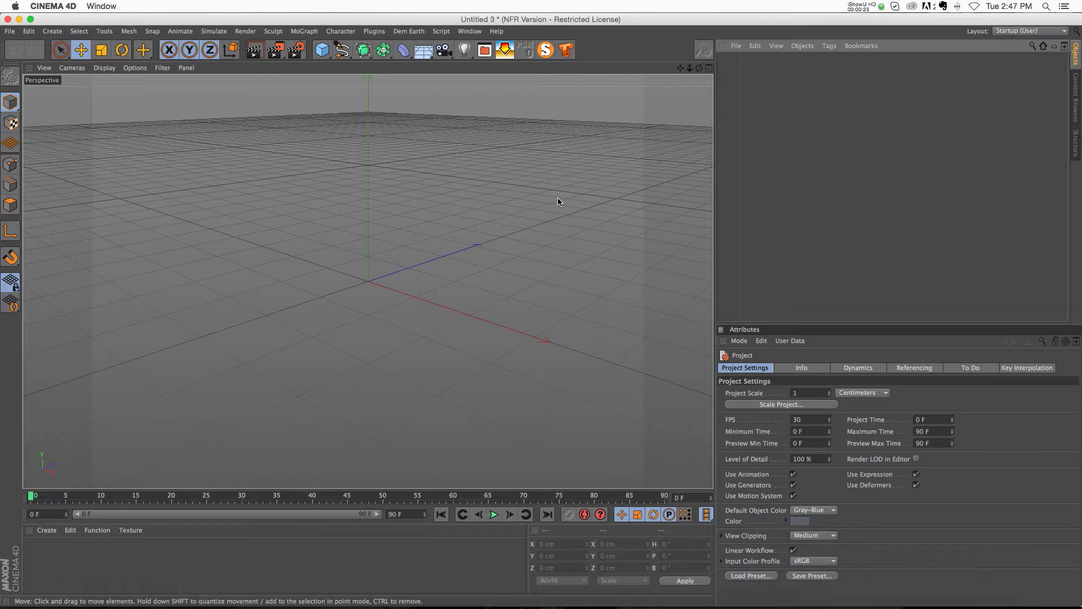
{"action": "left_click", "coordinate": [322, 50]}
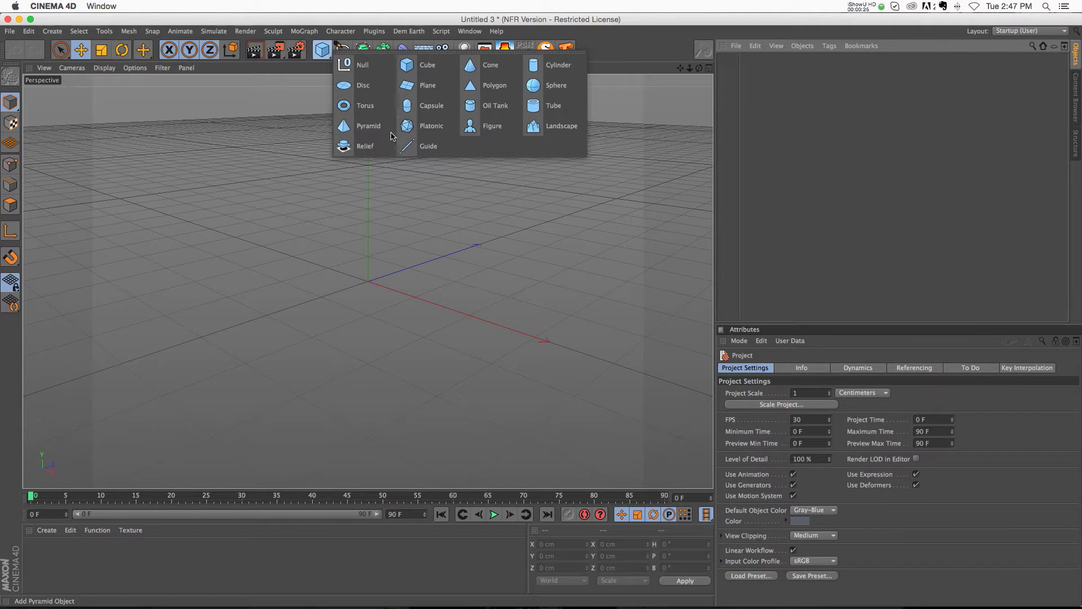
{"action": "left_click", "coordinate": [421, 91]}
{"action": "key", "text": "r"}
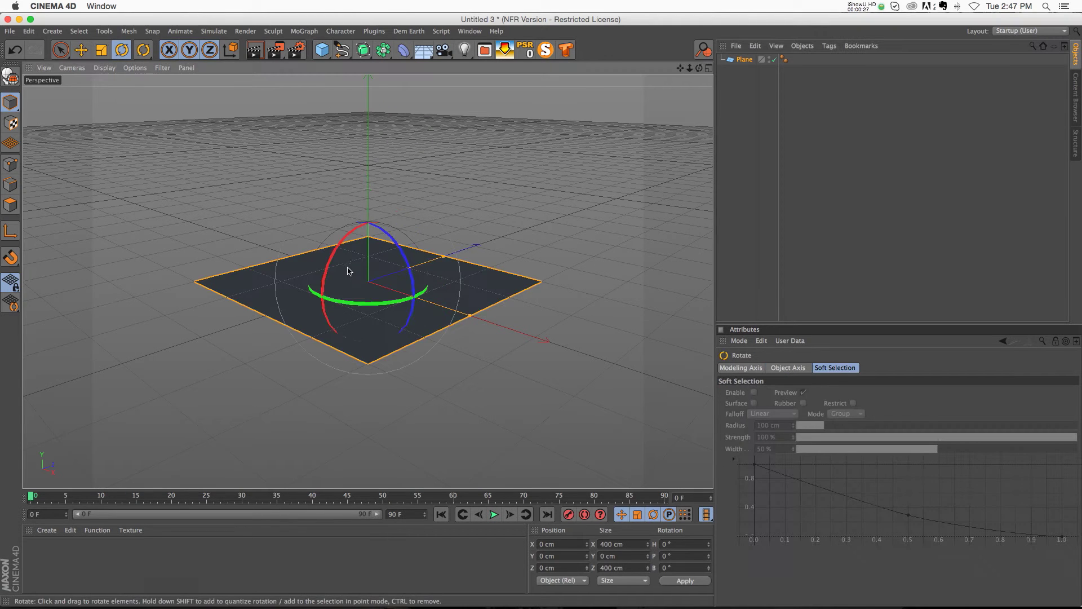
{"action": "left_click_drag", "start_coordinate": [345, 273], "coordinate": [145, 73]}
Step: Show the plane shaded with wireframe and set its Width to 719 cm with 13 width segments
{"action": "left_click", "coordinate": [104, 68]}
{"action": "left_click", "coordinate": [125, 102]}
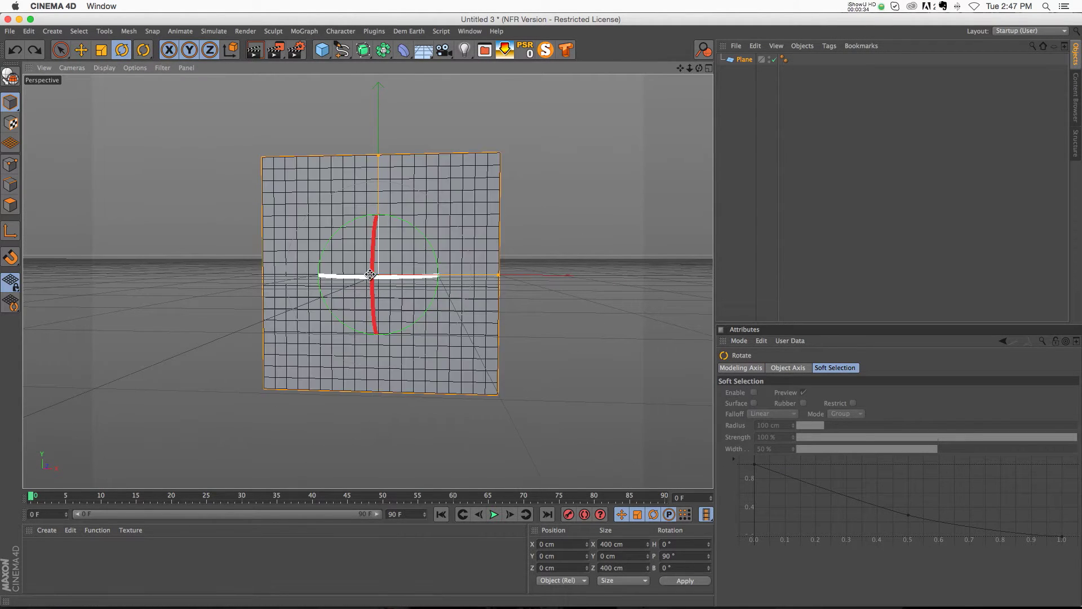
{"action": "scroll", "coordinate": [363, 281], "scroll_direction": "up", "scroll_amount": 5}
{"action": "scroll", "coordinate": [363, 280], "scroll_direction": "up", "scroll_amount": 1}
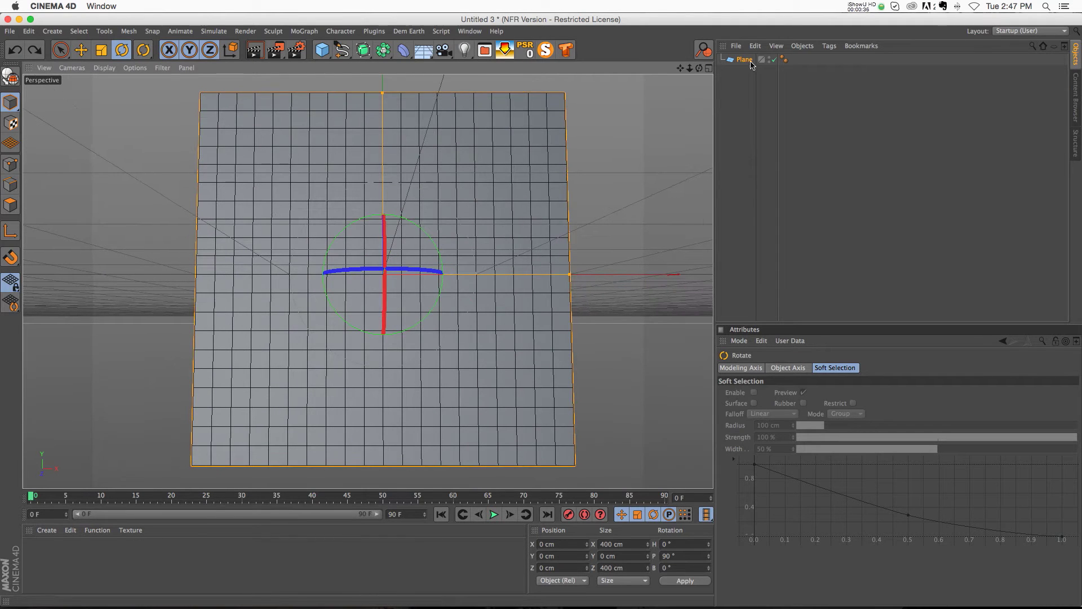
{"action": "left_click", "coordinate": [744, 59]}
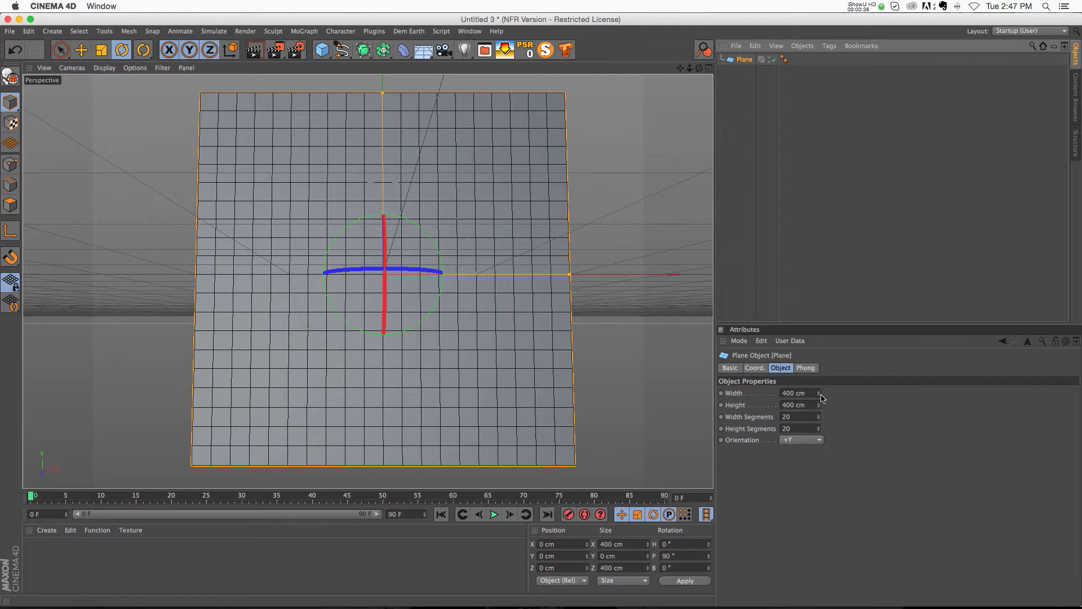
{"action": "left_click_drag", "start_coordinate": [822, 398], "coordinate": [806, 418]}
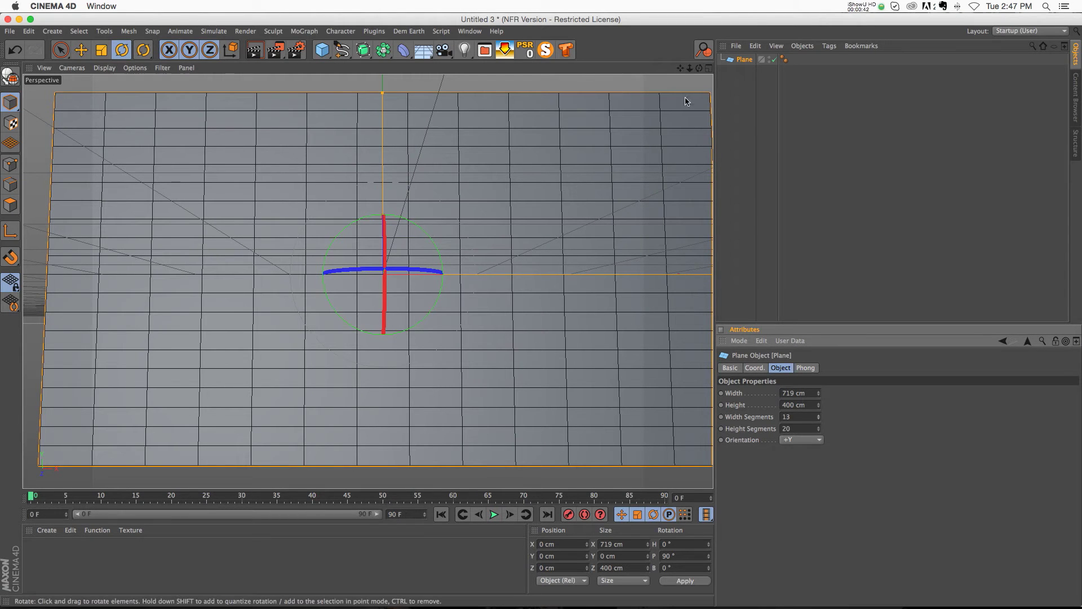
{"action": "left_click_drag", "start_coordinate": [680, 68], "coordinate": [693, 86]}
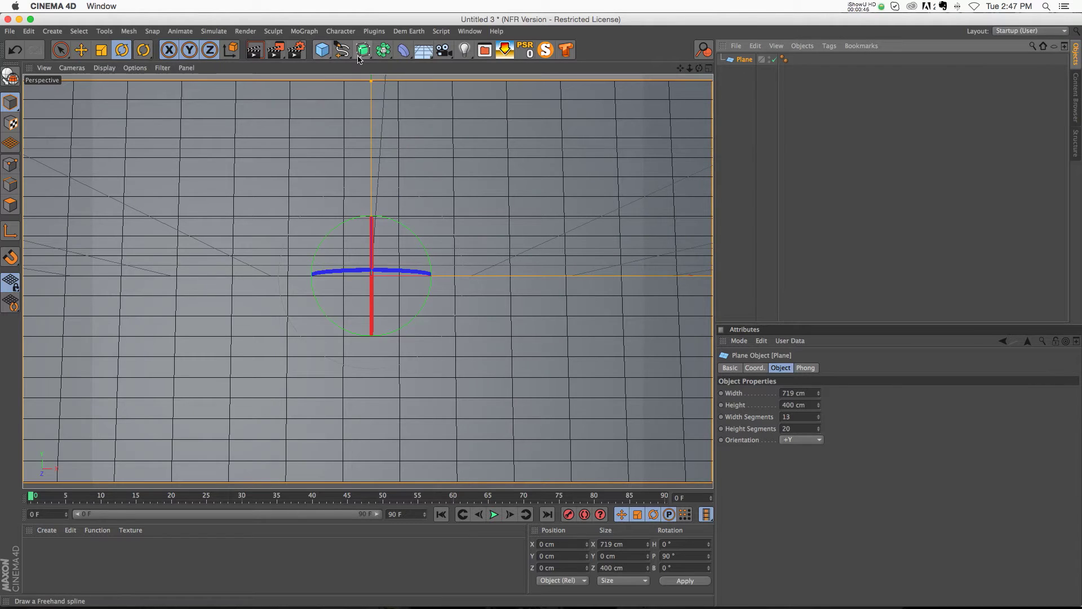
{"action": "left_click", "coordinate": [404, 50]}
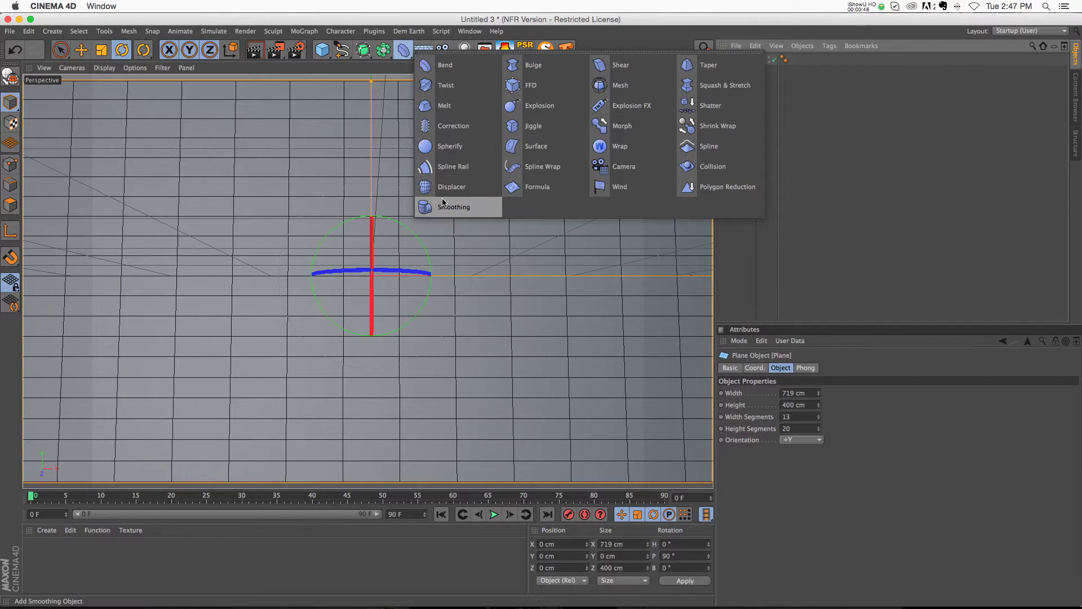
Step: Add a Displacer under the Plane, driven by a Noise shader at 737% strength
{"action": "left_click", "coordinate": [448, 187]}
{"action": "left_click_drag", "start_coordinate": [747, 73], "coordinate": [746, 72]}
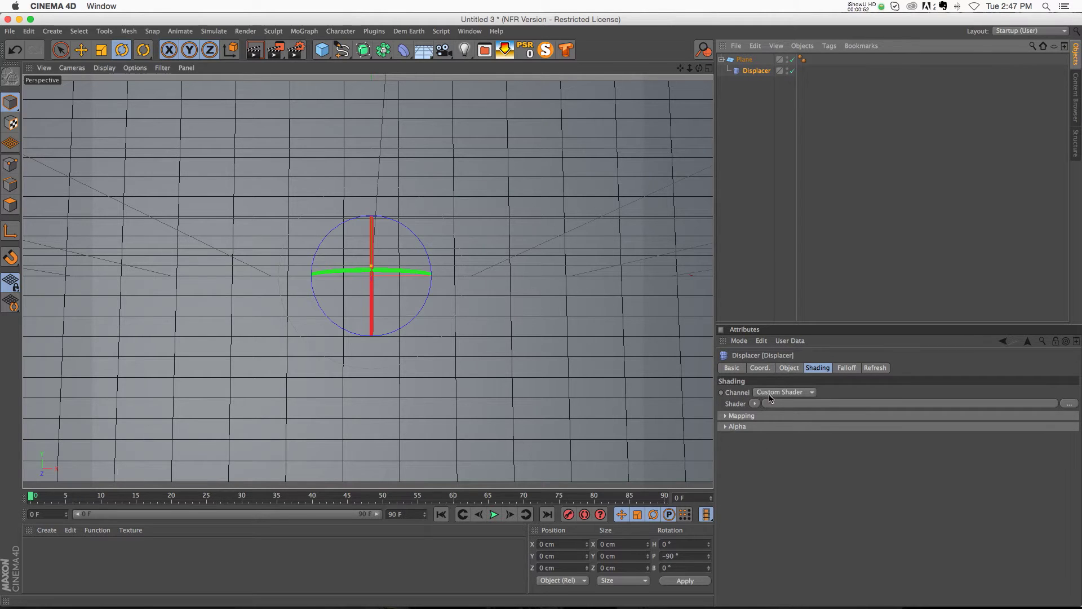
{"action": "left_click", "coordinate": [785, 392]}
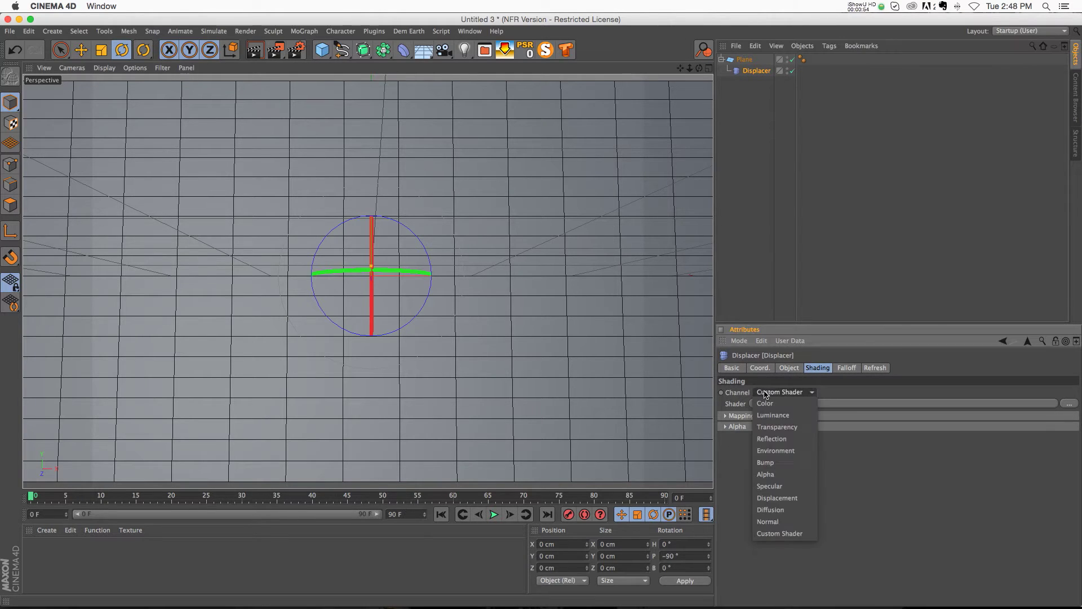
{"action": "left_click", "coordinate": [742, 404]}
{"action": "left_click", "coordinate": [754, 404]}
{"action": "left_click", "coordinate": [772, 251]}
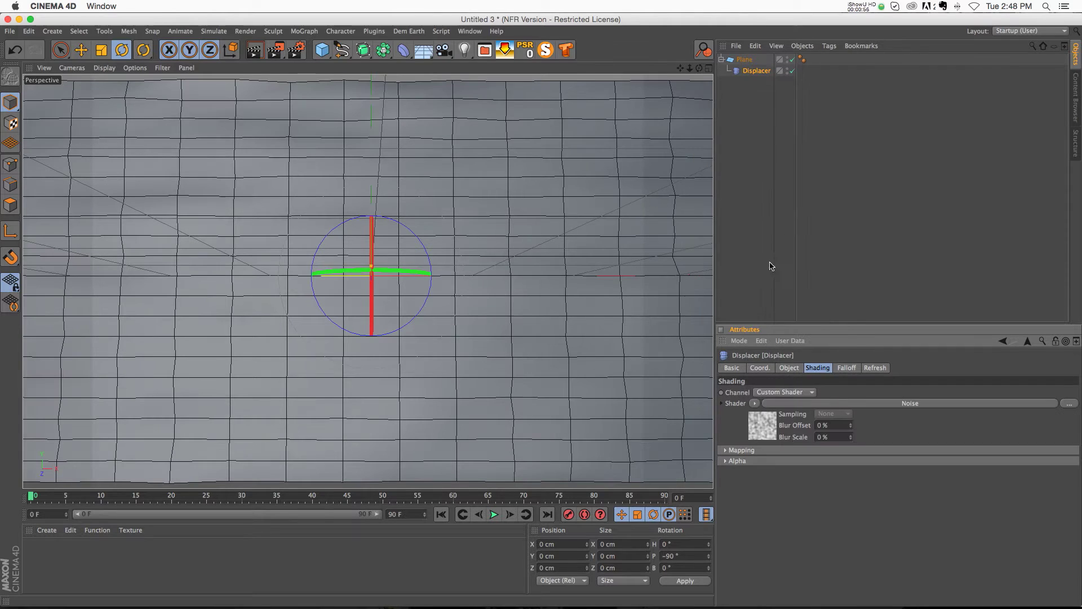
{"action": "left_click", "coordinate": [789, 368]}
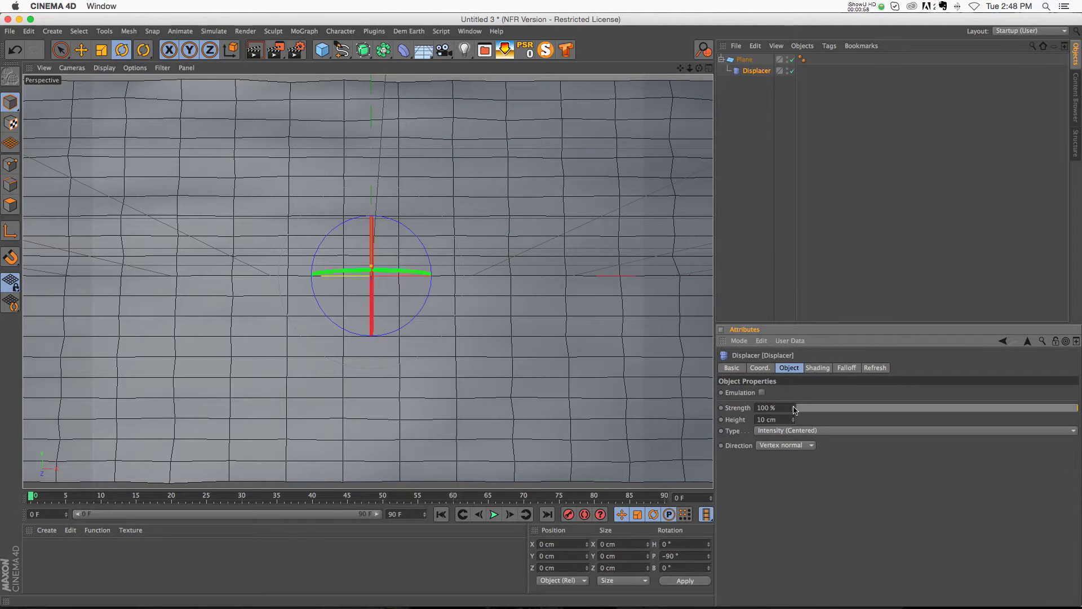
{"action": "left_click_drag", "start_coordinate": [794, 409], "coordinate": [646, 184]}
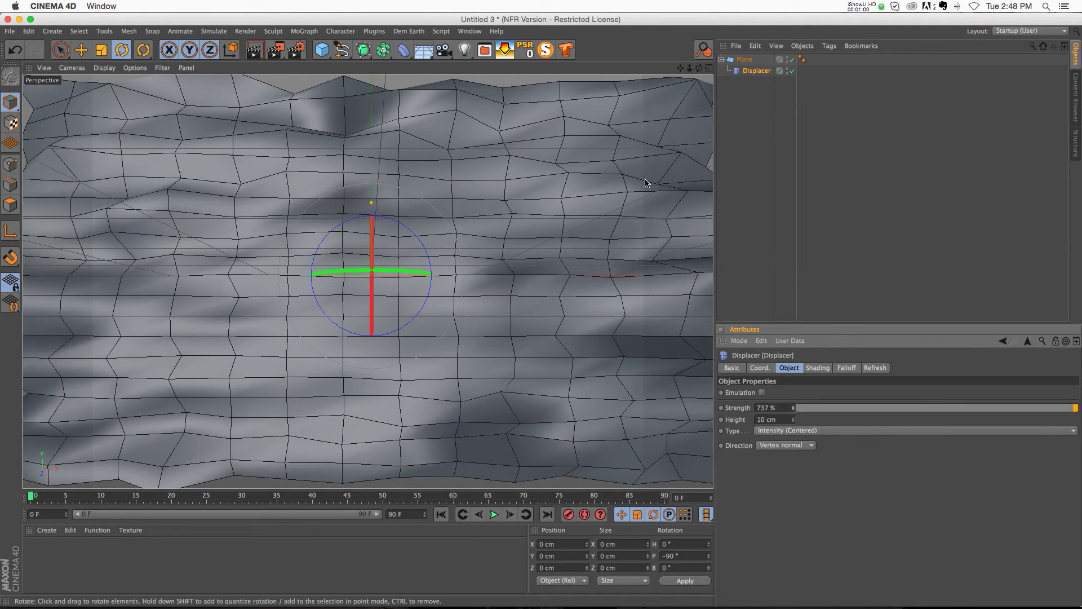
Step: Delete the Plane's Phong tag so the displaced surface shades as facets
{"action": "left_click_drag", "start_coordinate": [689, 68], "coordinate": [367, 280]}
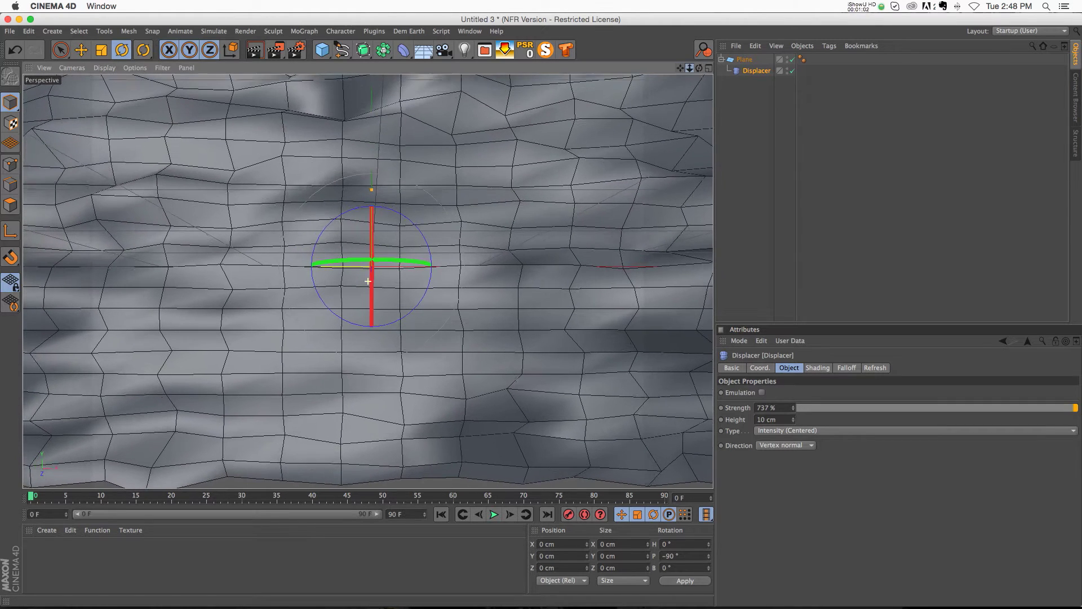
{"action": "left_click", "coordinate": [801, 59]}
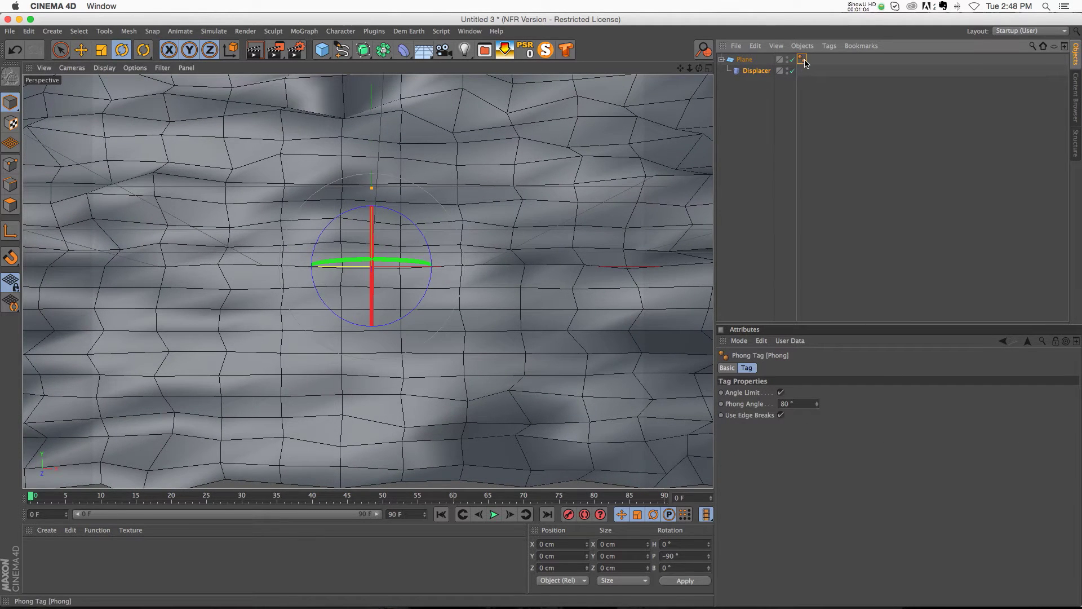
{"action": "key", "text": "Delete"}
{"action": "scroll", "coordinate": [367, 281], "scroll_direction": "up", "scroll_amount": 3}
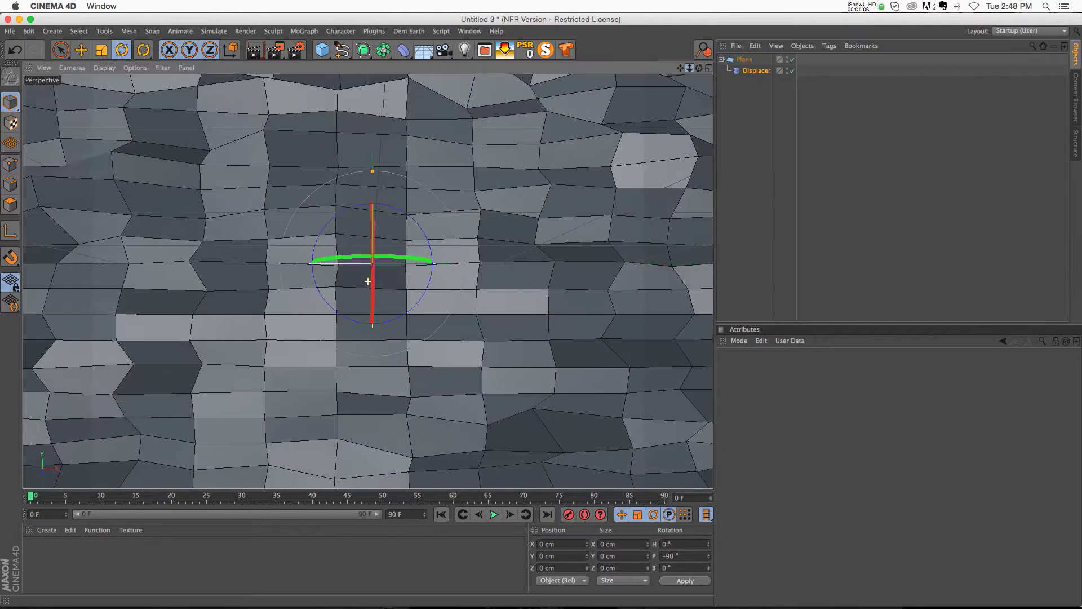
{"action": "scroll", "coordinate": [367, 281], "scroll_direction": "up", "scroll_amount": 4}
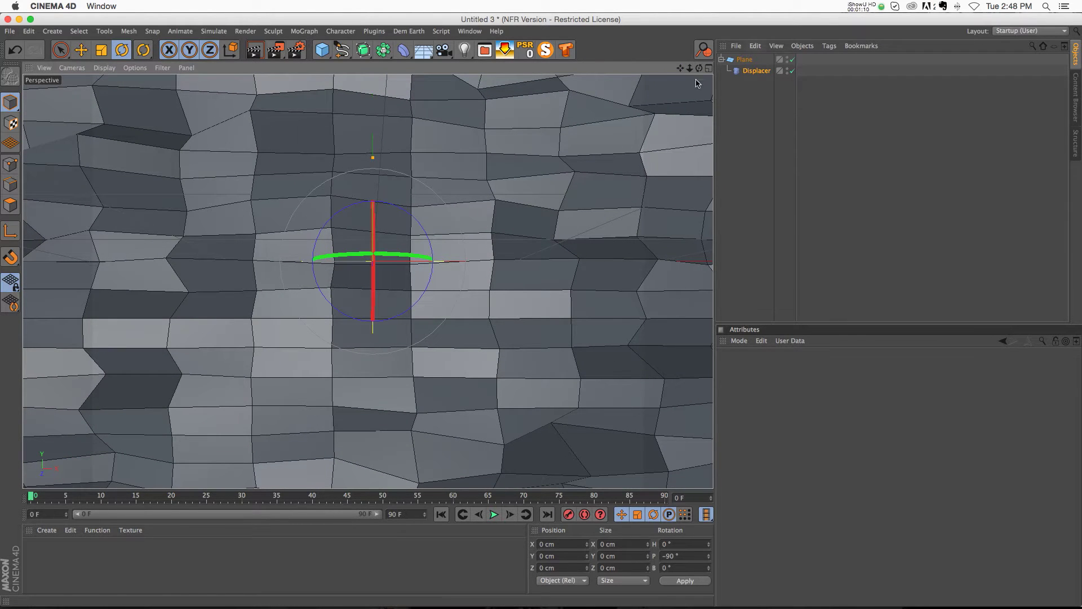
{"action": "scroll", "coordinate": [367, 280], "scroll_direction": "up", "scroll_amount": 1}
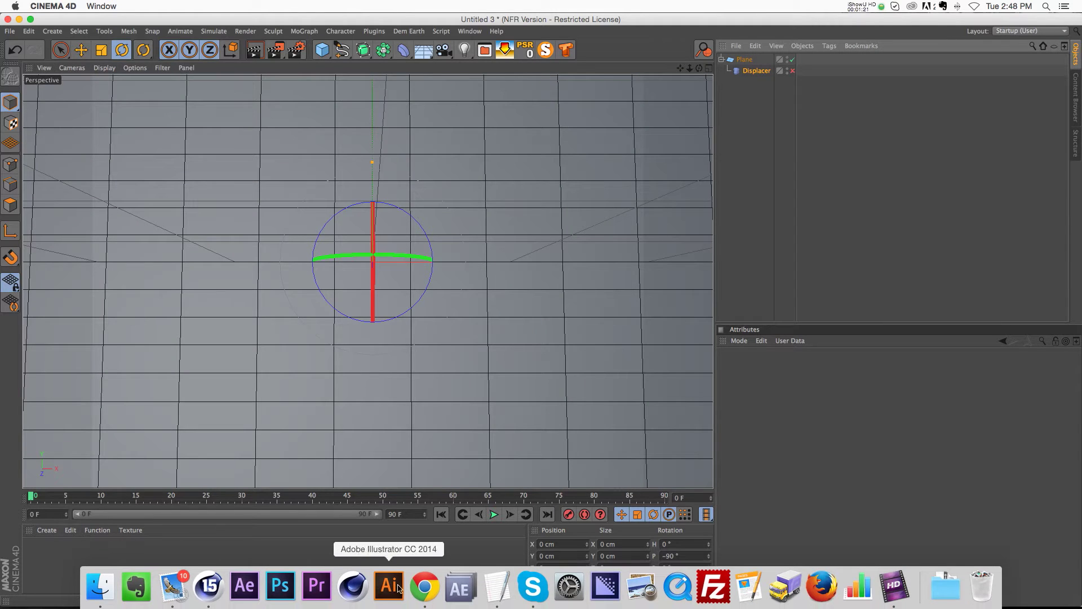
Step: Check the reference image in Chrome, then return to Cinema 4D
{"action": "left_click", "coordinate": [425, 586]}
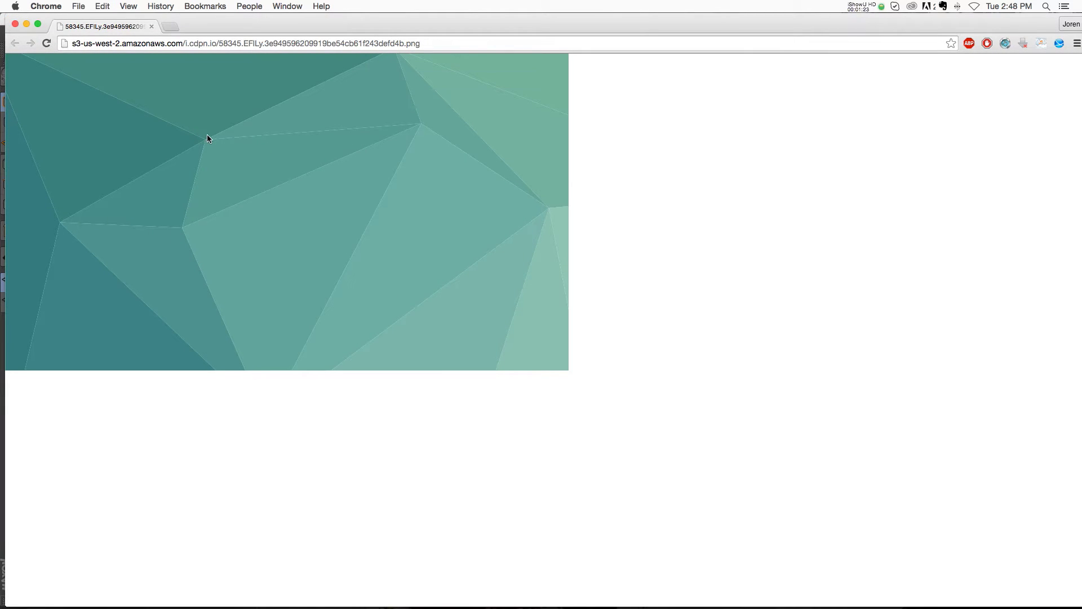
{"action": "mouse_move", "coordinate": [280, 602]}
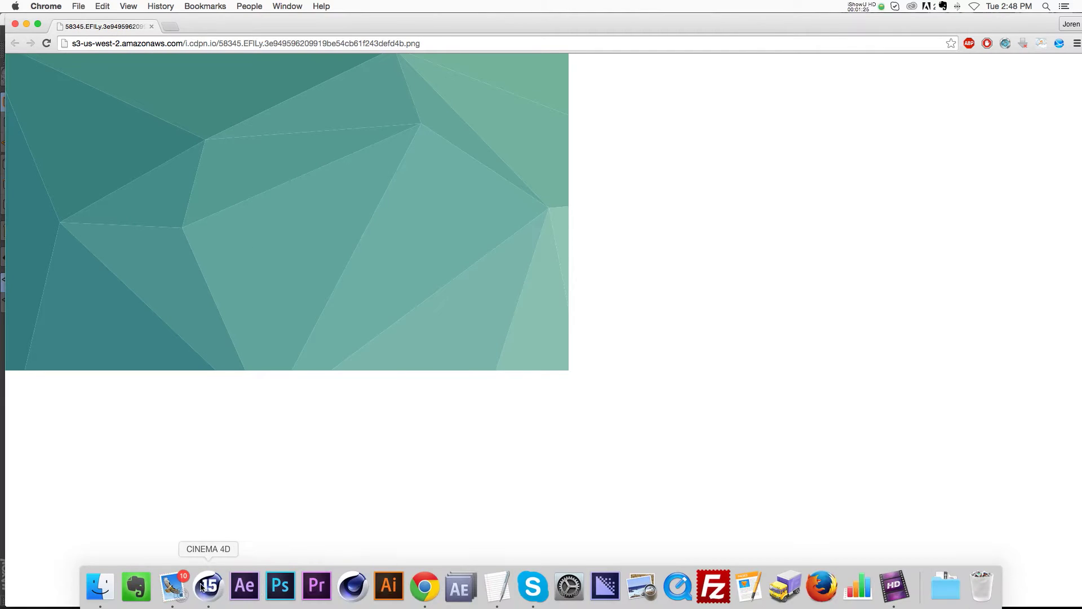
{"action": "left_click", "coordinate": [209, 601]}
Step: Lower the Plane's width and height segment counts
{"action": "left_click", "coordinate": [748, 60]}
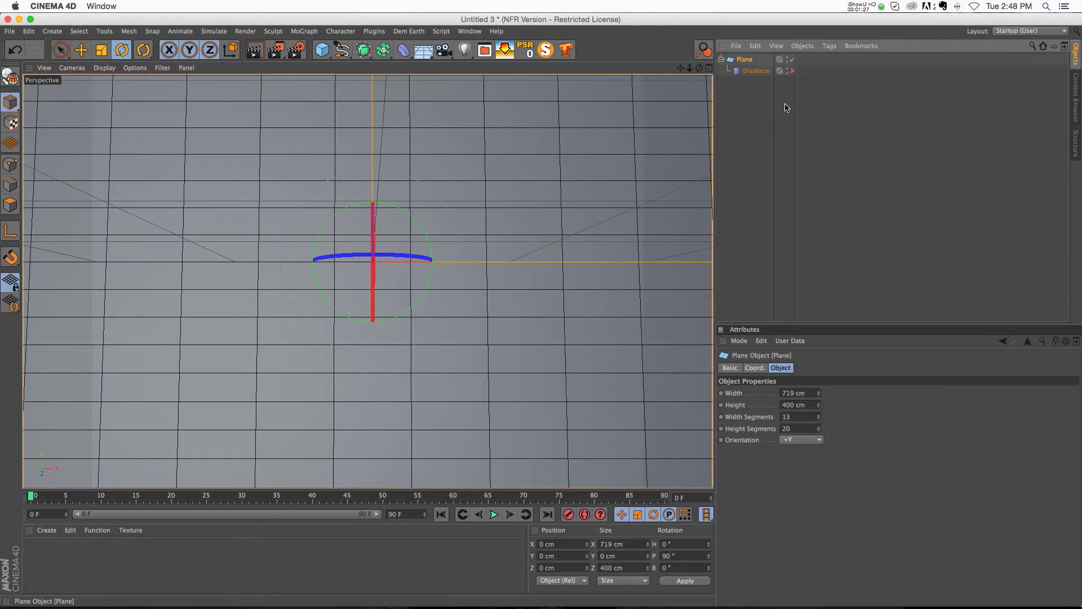
{"action": "left_click", "coordinate": [818, 418]}
{"action": "left_click", "coordinate": [818, 418]}
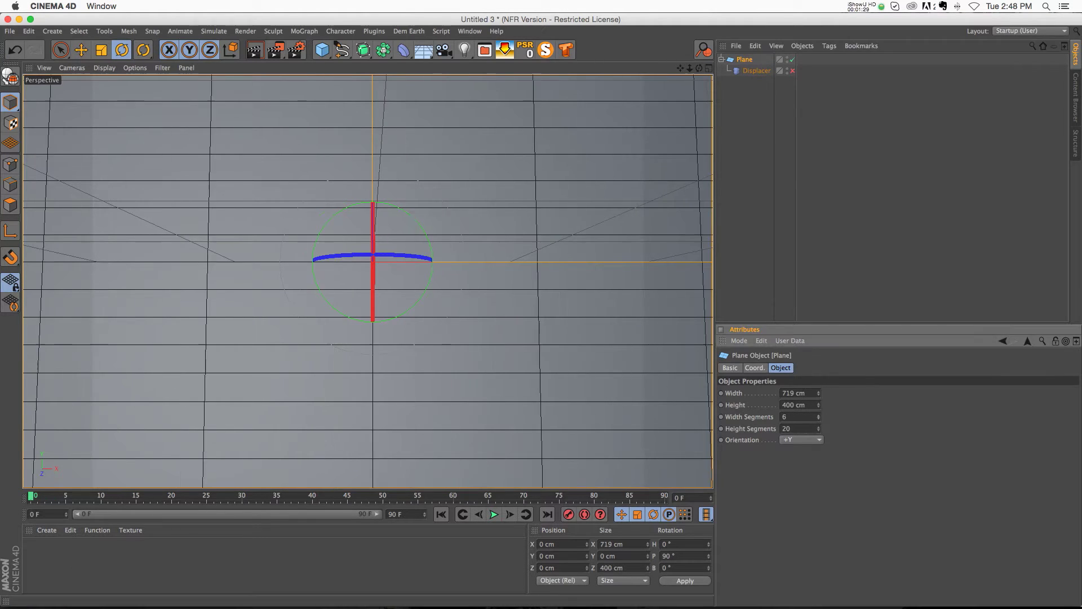
{"action": "left_click", "coordinate": [818, 418]}
{"action": "left_click", "coordinate": [818, 418]}
{"action": "left_click_drag", "start_coordinate": [818, 428], "coordinate": [818, 454]}
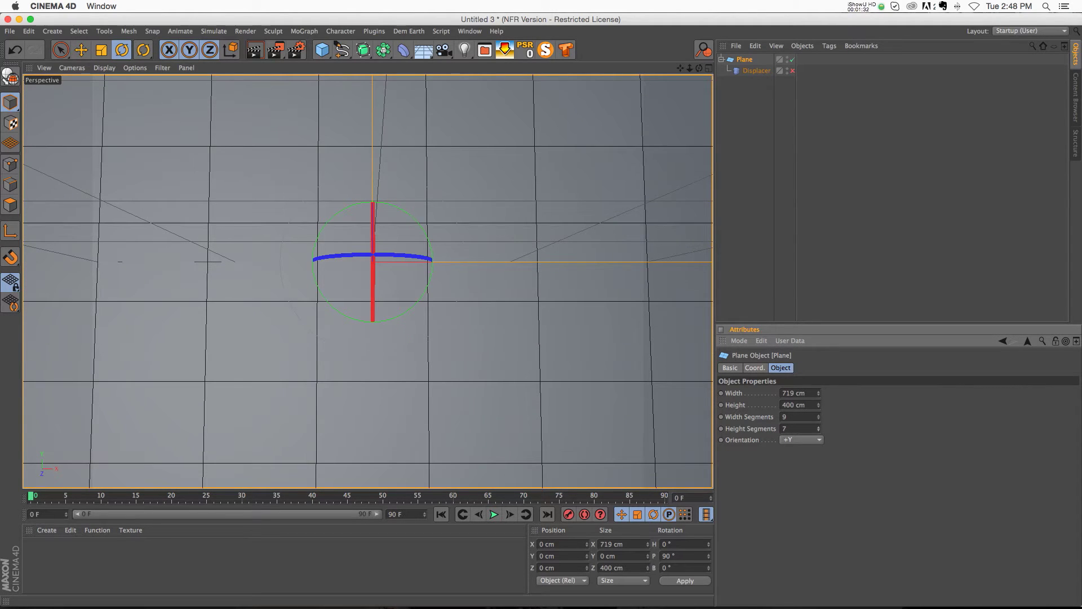
{"action": "left_click", "coordinate": [812, 257]}
{"action": "left_click", "coordinate": [744, 60]}
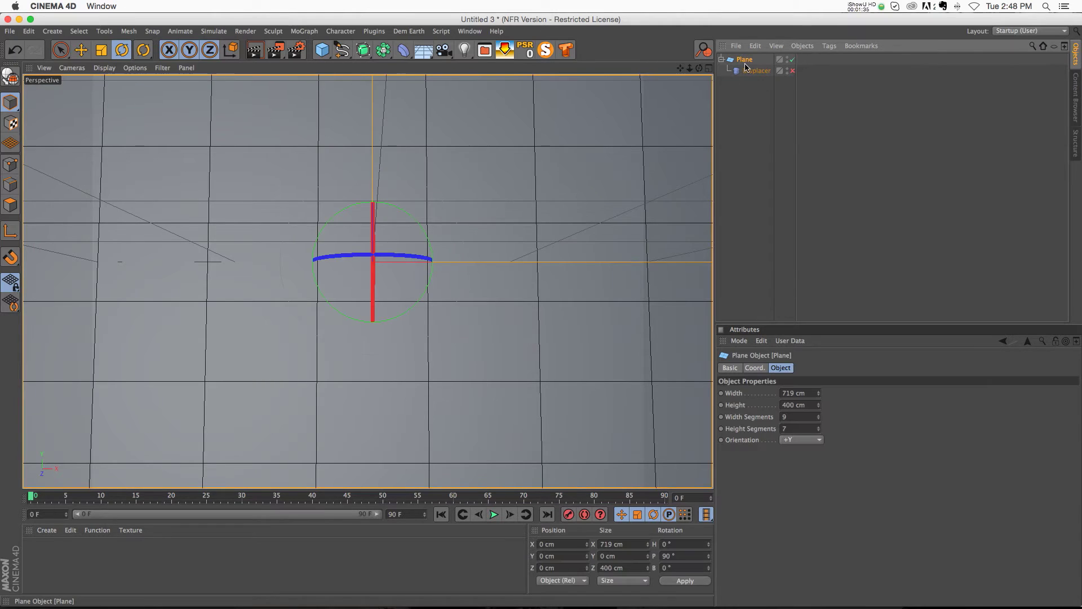
Step: Make the Plane editable and triangulate all of its polygons
{"action": "key", "text": "c"}
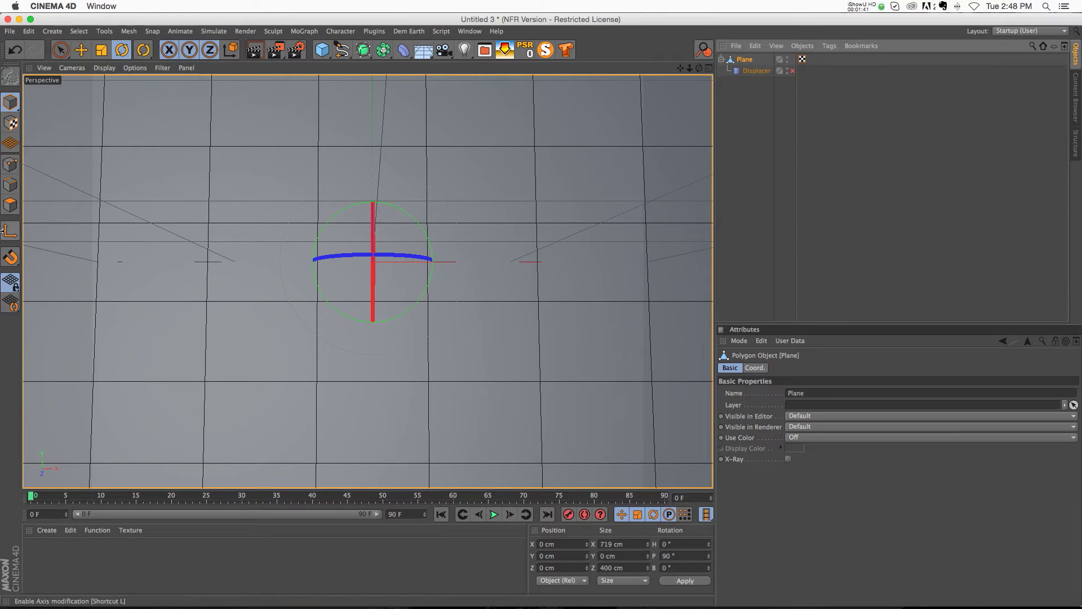
{"action": "left_click", "coordinate": [11, 205]}
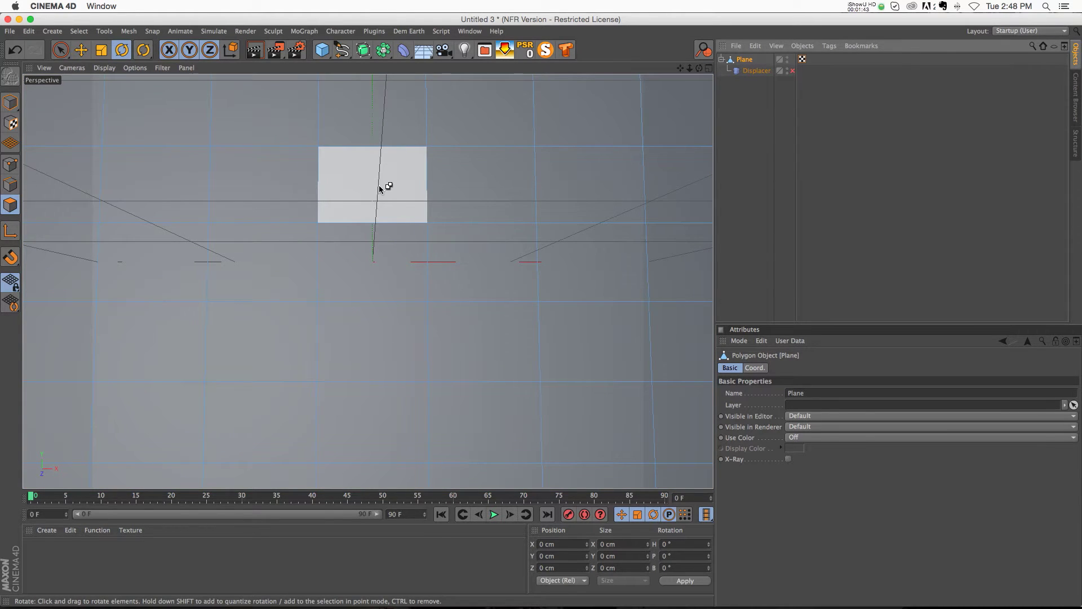
{"action": "key", "text": "super+a"}
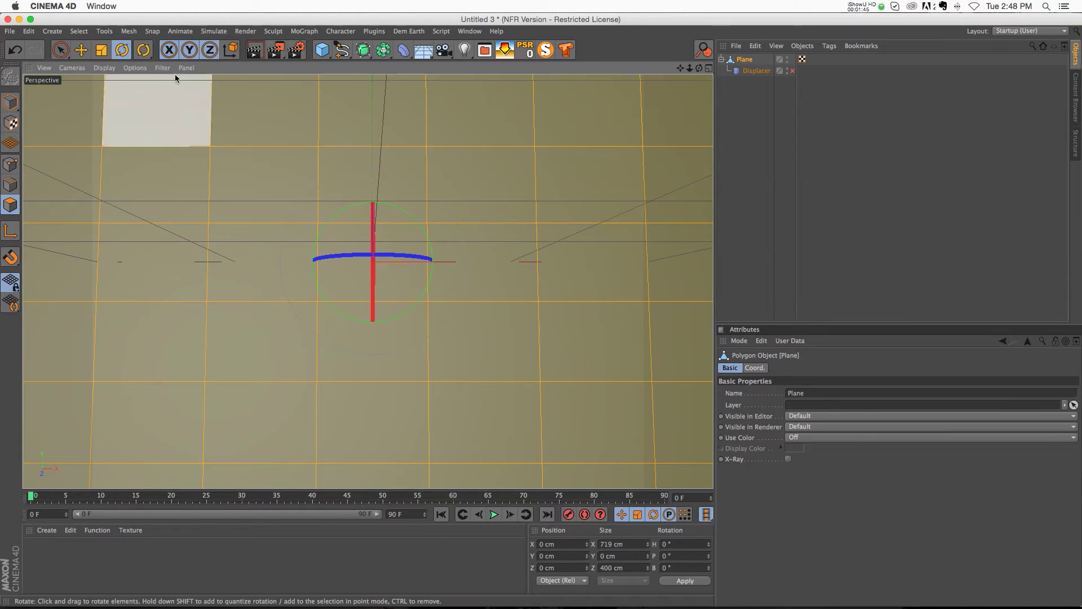
{"action": "left_click", "coordinate": [128, 31]}
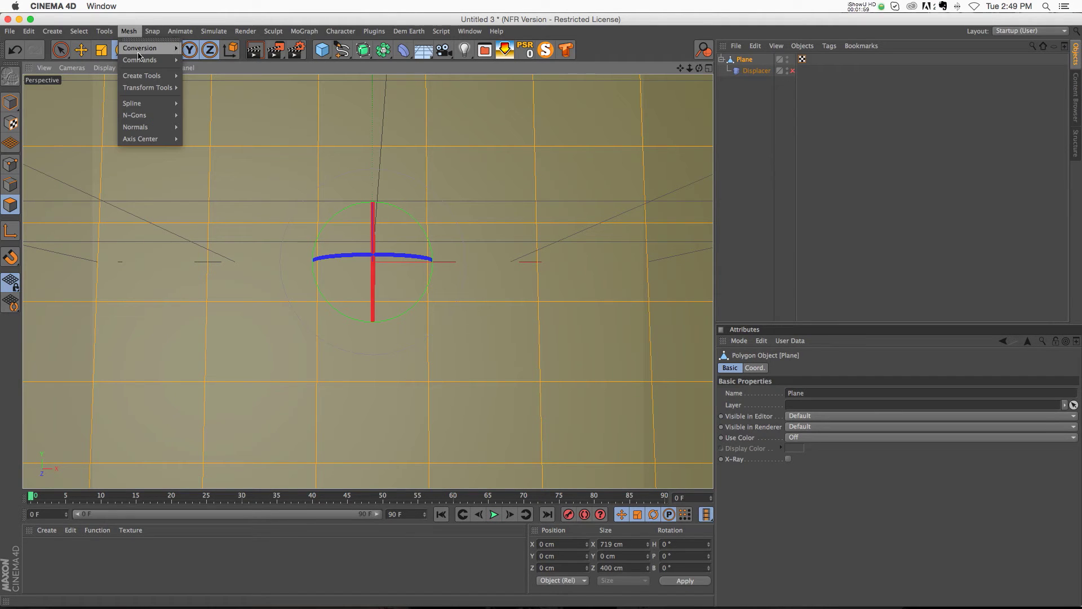
{"action": "mouse_move", "coordinate": [138, 66]}
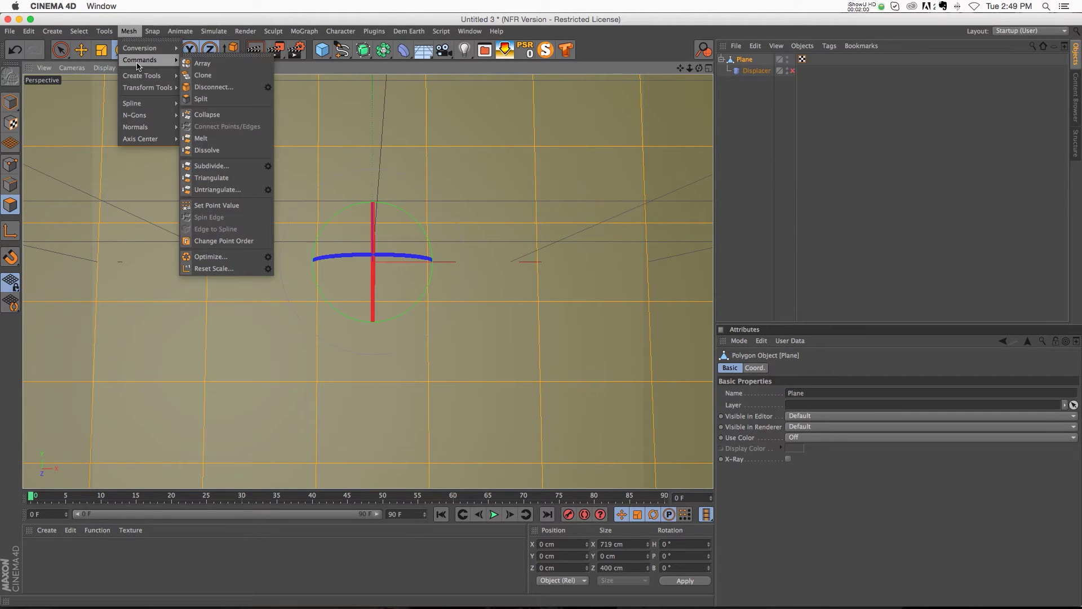
{"action": "left_click", "coordinate": [216, 178]}
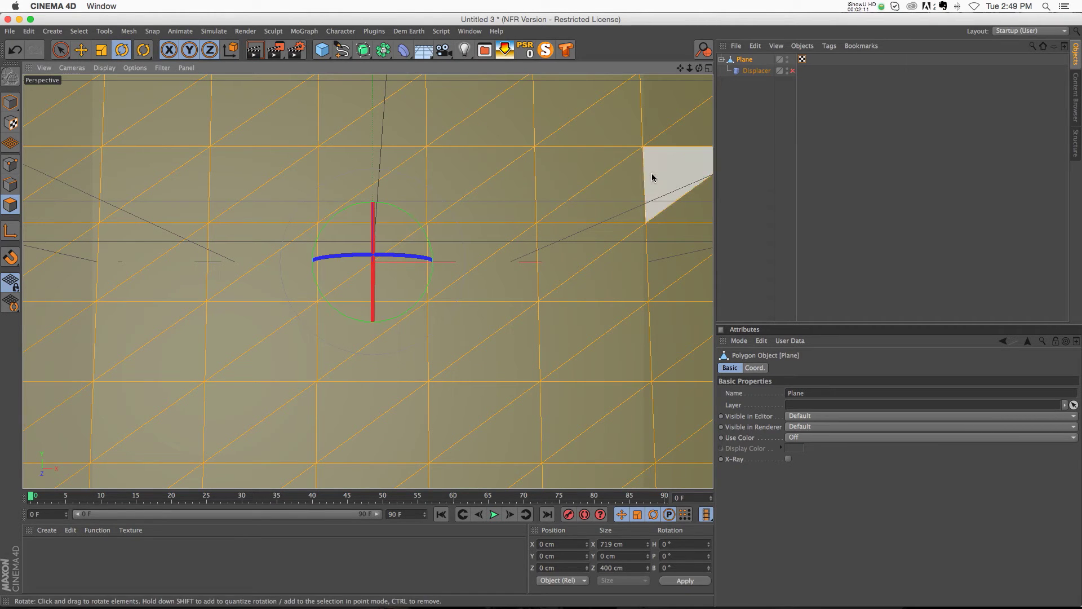
{"action": "left_click", "coordinate": [800, 78]}
Step: Enable the Displacer, raise Strength to 1002%, review its Noise shading, then disable it again
{"action": "left_click", "coordinate": [792, 71]}
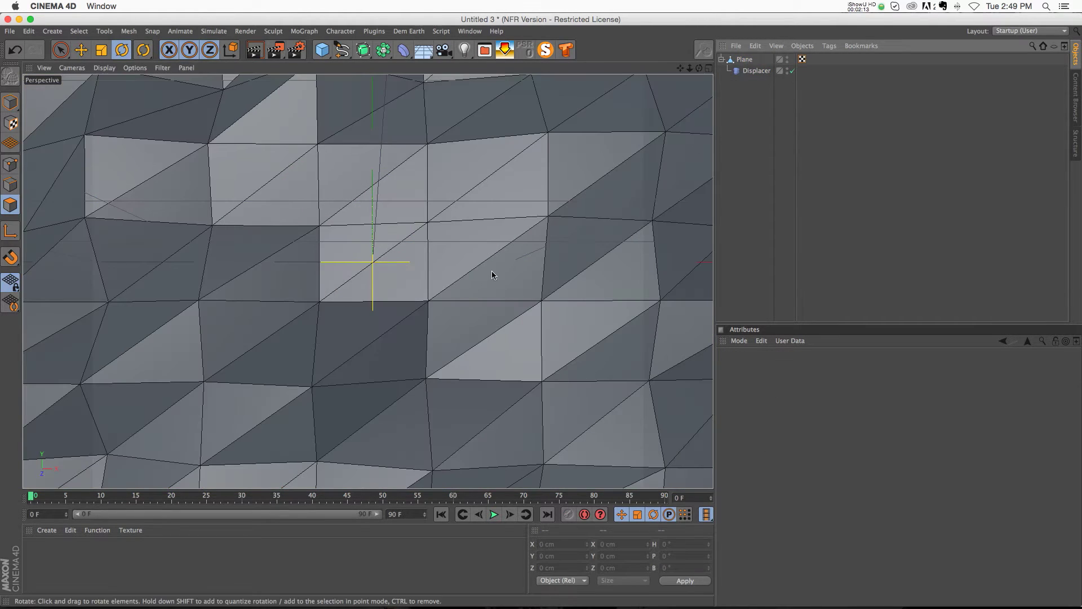
{"action": "left_click", "coordinate": [789, 368]}
{"action": "left_click_drag", "start_coordinate": [791, 411], "coordinate": [794, 411]}
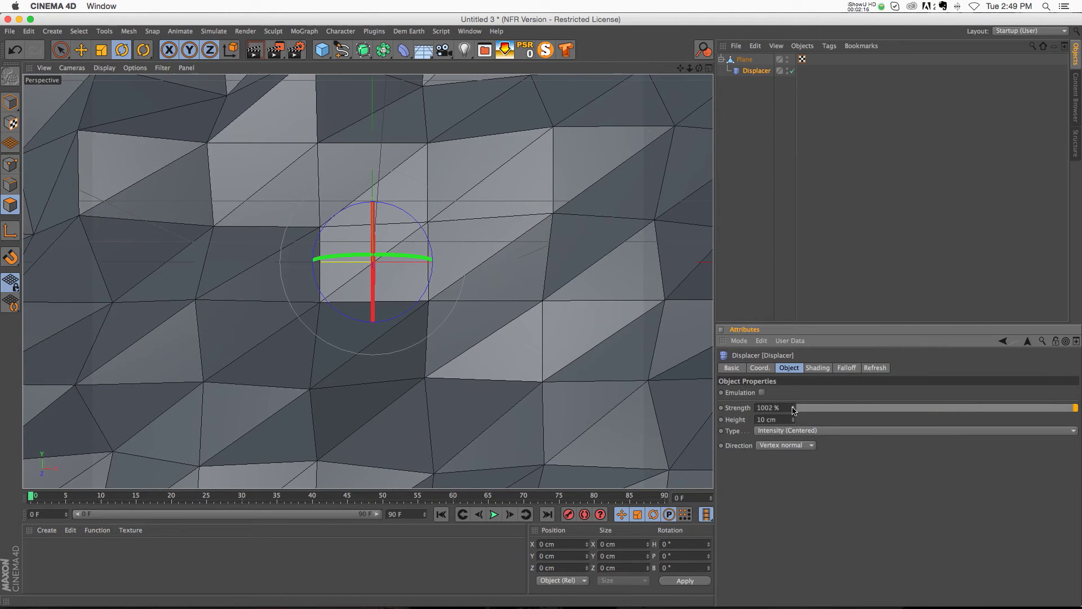
{"action": "left_click", "coordinate": [742, 185]}
{"action": "left_click", "coordinate": [756, 70]}
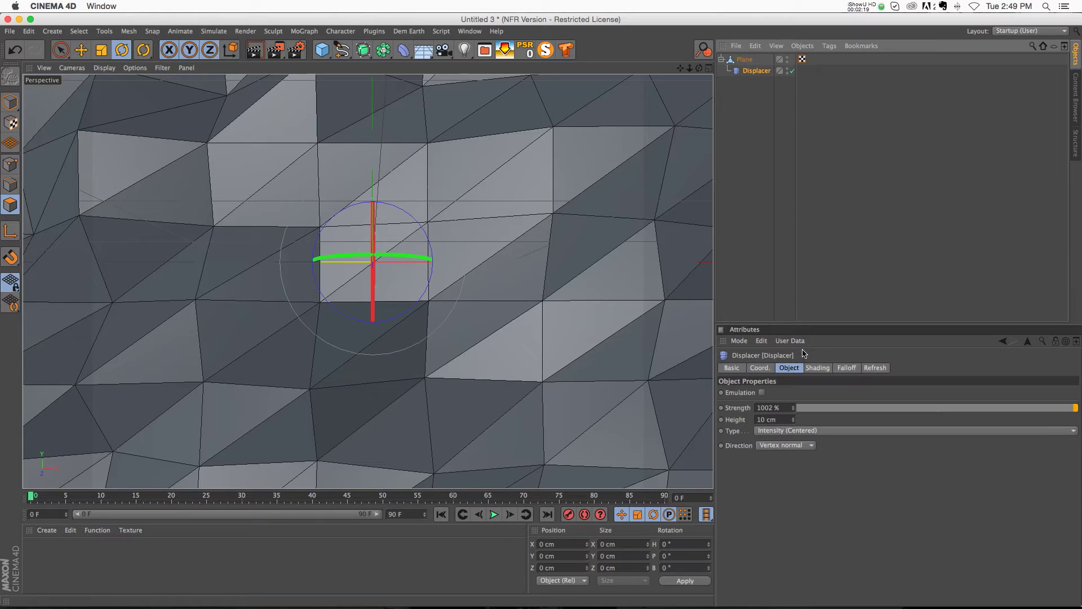
{"action": "left_click", "coordinate": [818, 368]}
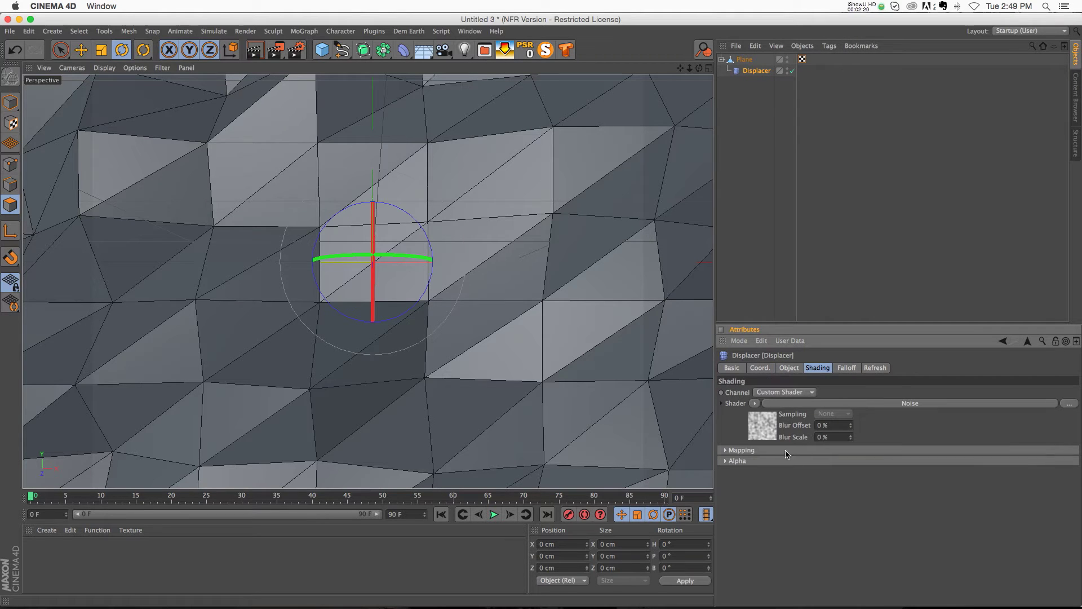
{"action": "left_click", "coordinate": [792, 71]}
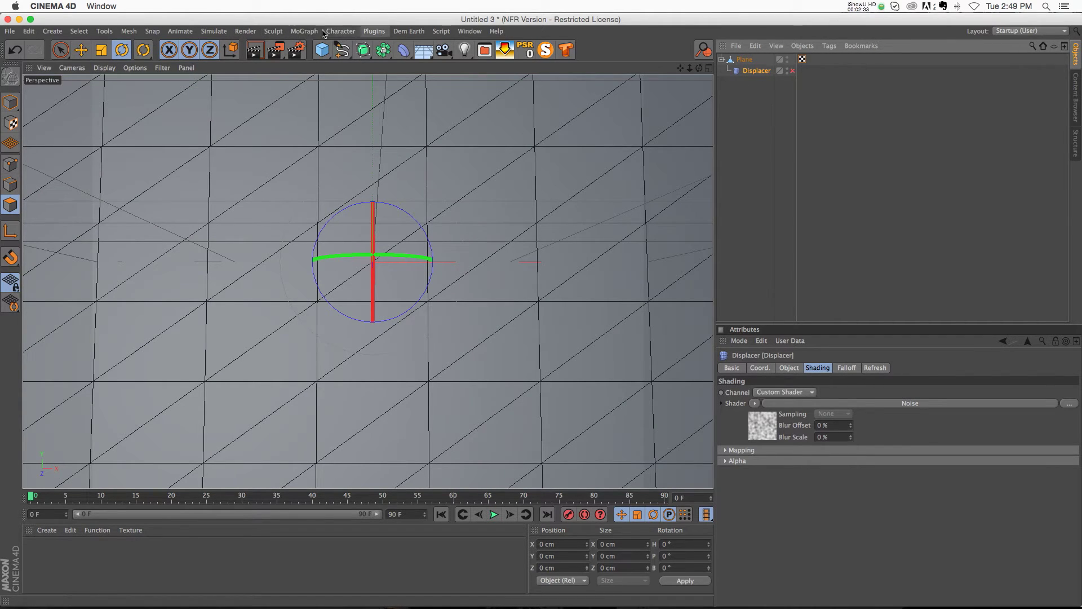
{"action": "left_click", "coordinate": [304, 32]}
Step: Add a Random effector under the Plane with Deformation set to Point
{"action": "mouse_move", "coordinate": [338, 49]}
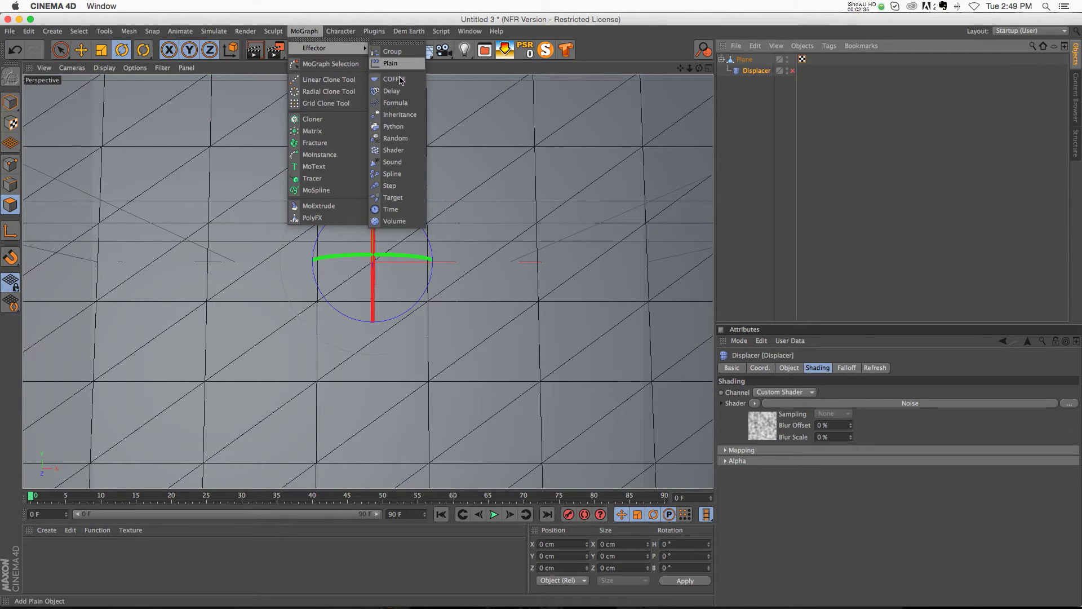
{"action": "left_click", "coordinate": [395, 138]}
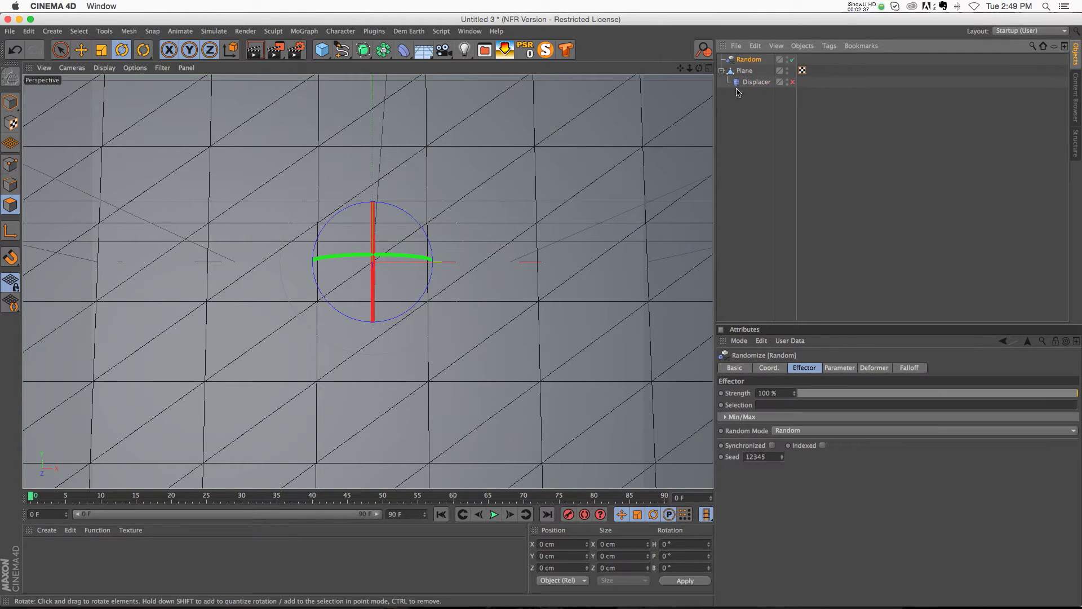
{"action": "left_click_drag", "start_coordinate": [752, 60], "coordinate": [748, 73]}
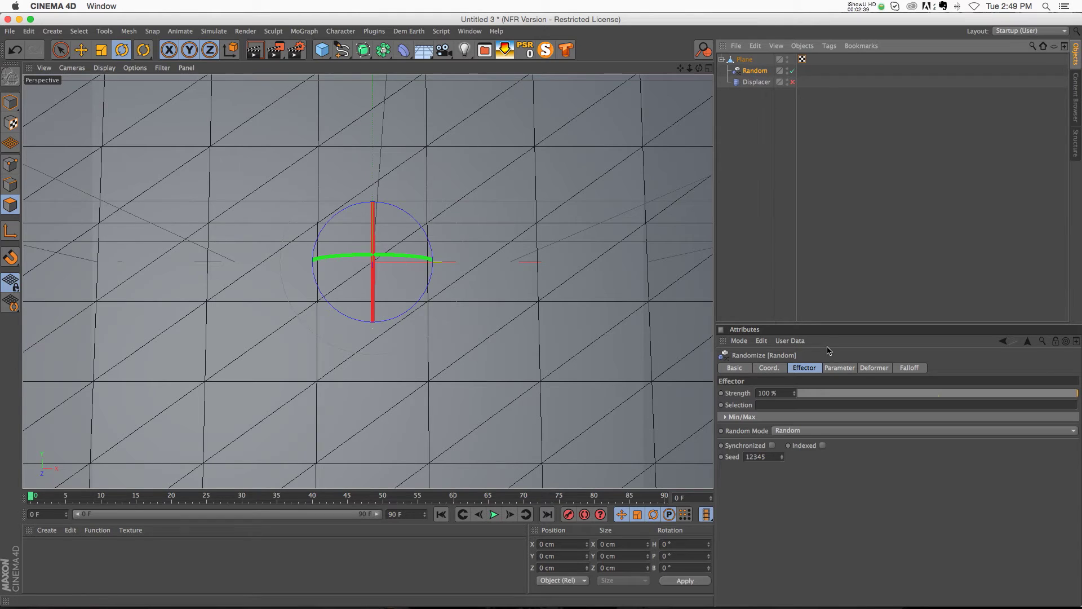
{"action": "left_click", "coordinate": [838, 370]}
{"action": "left_click", "coordinate": [875, 372]}
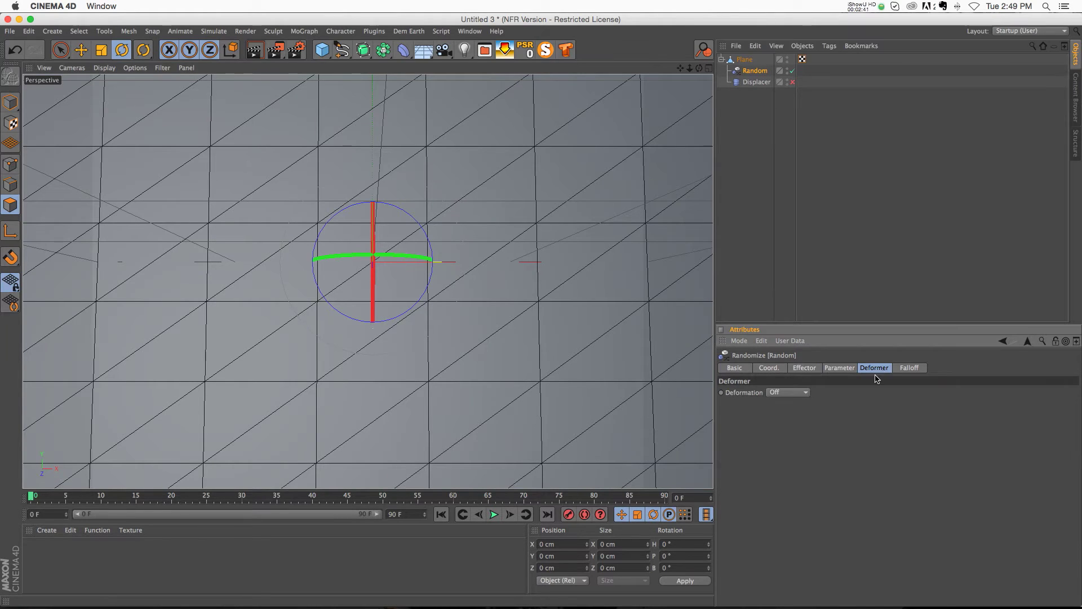
{"action": "left_click", "coordinate": [783, 392]}
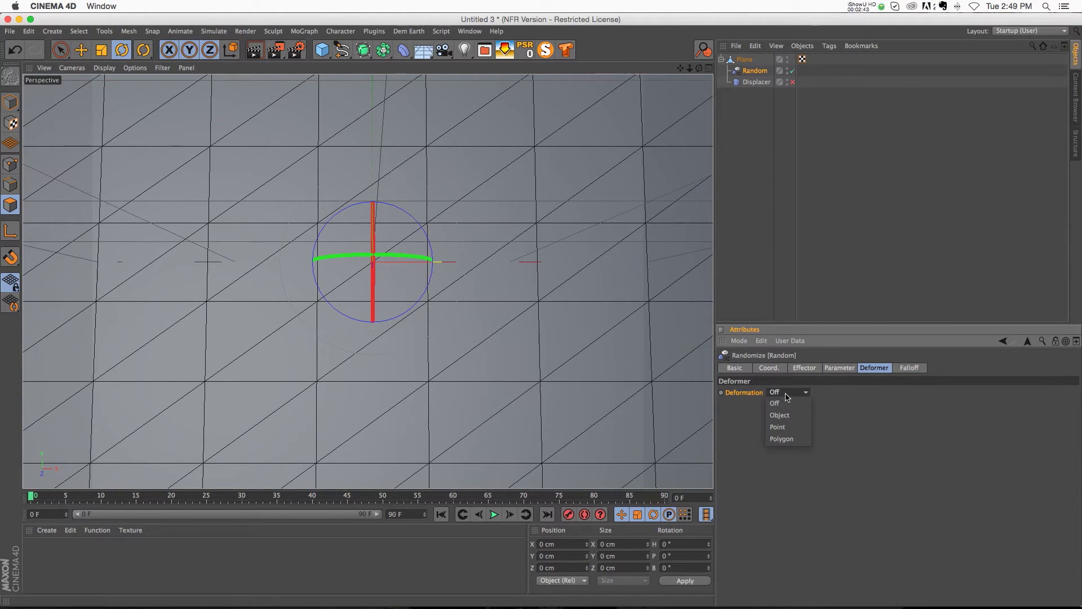
{"action": "left_click", "coordinate": [782, 431]}
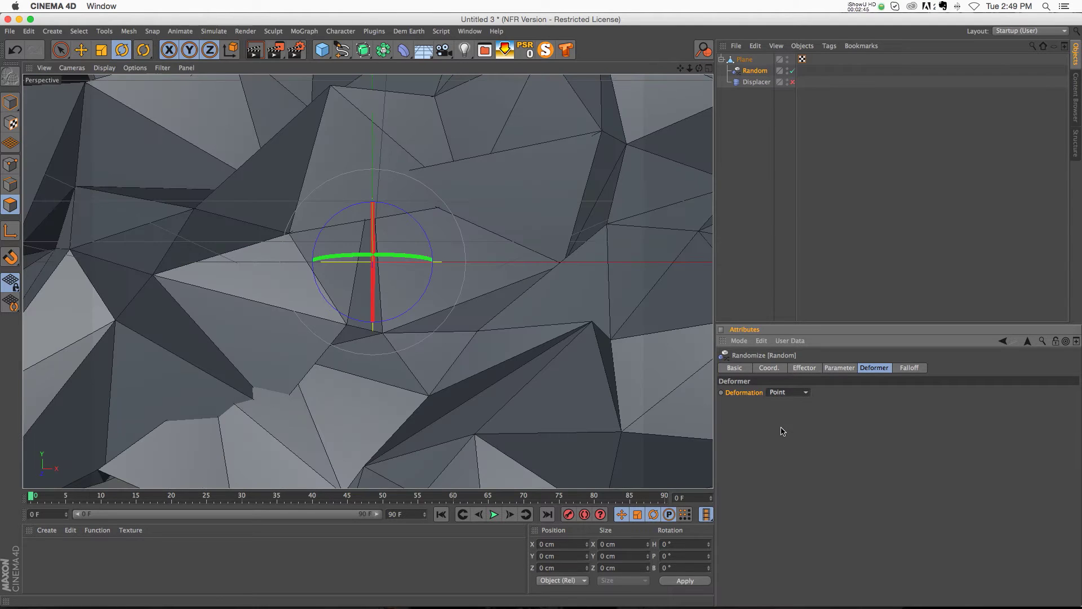
Step: Lower the Random effector's strength to about 43% and compare with the Chrome reference
{"action": "left_click", "coordinate": [744, 59]}
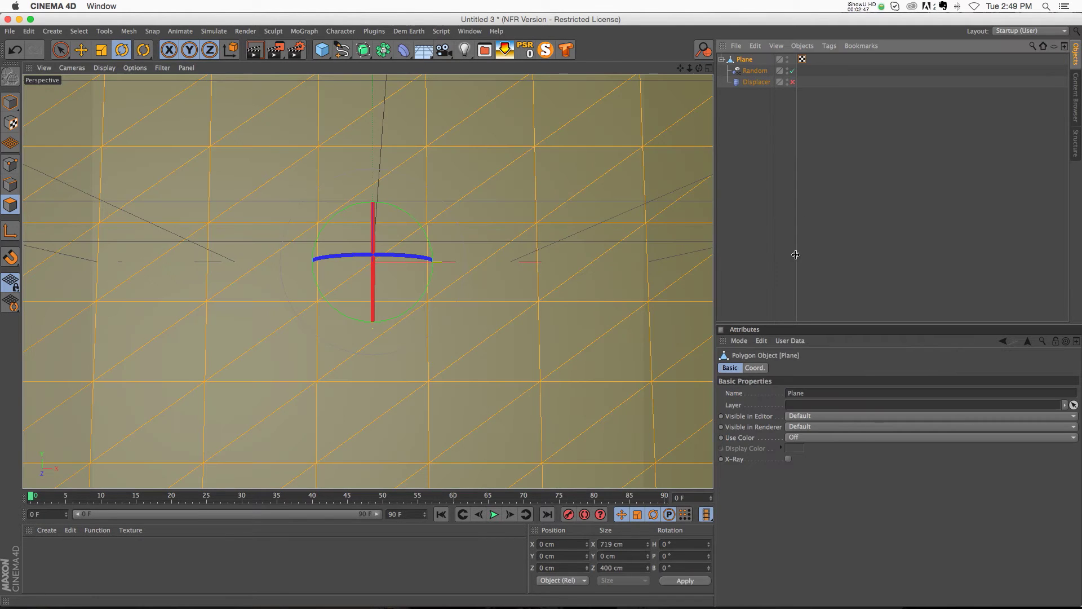
{"action": "left_click", "coordinate": [752, 71]}
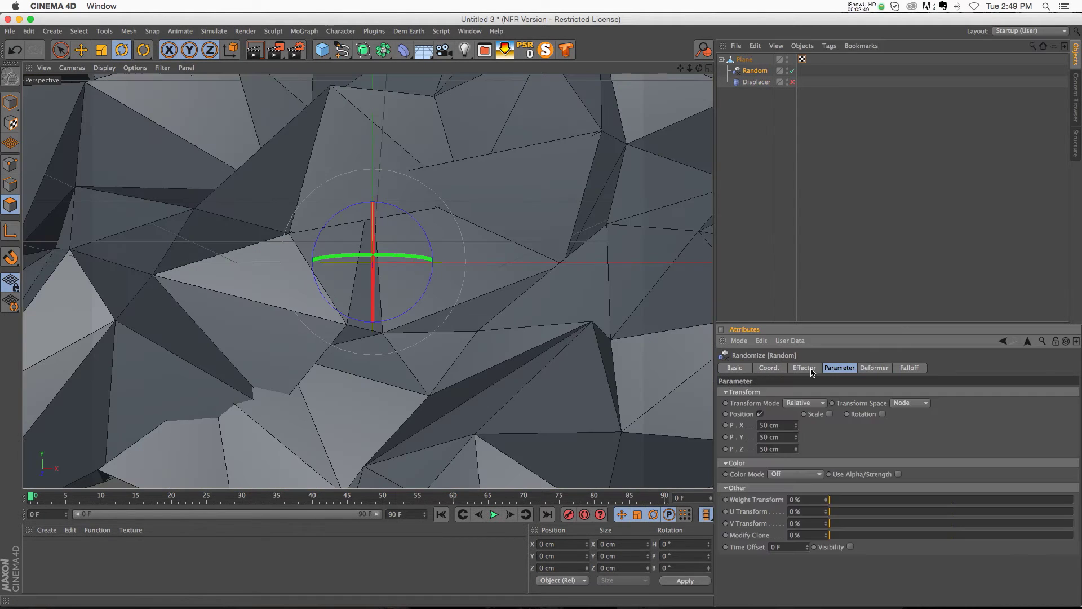
{"action": "left_click", "coordinate": [806, 368]}
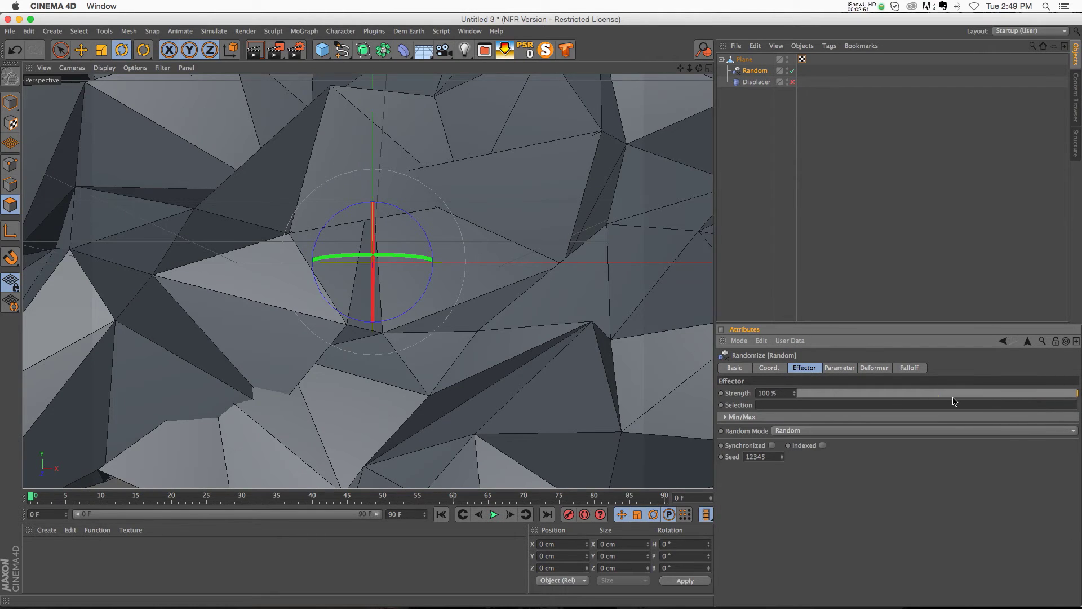
{"action": "left_click_drag", "start_coordinate": [989, 395], "coordinate": [918, 398]}
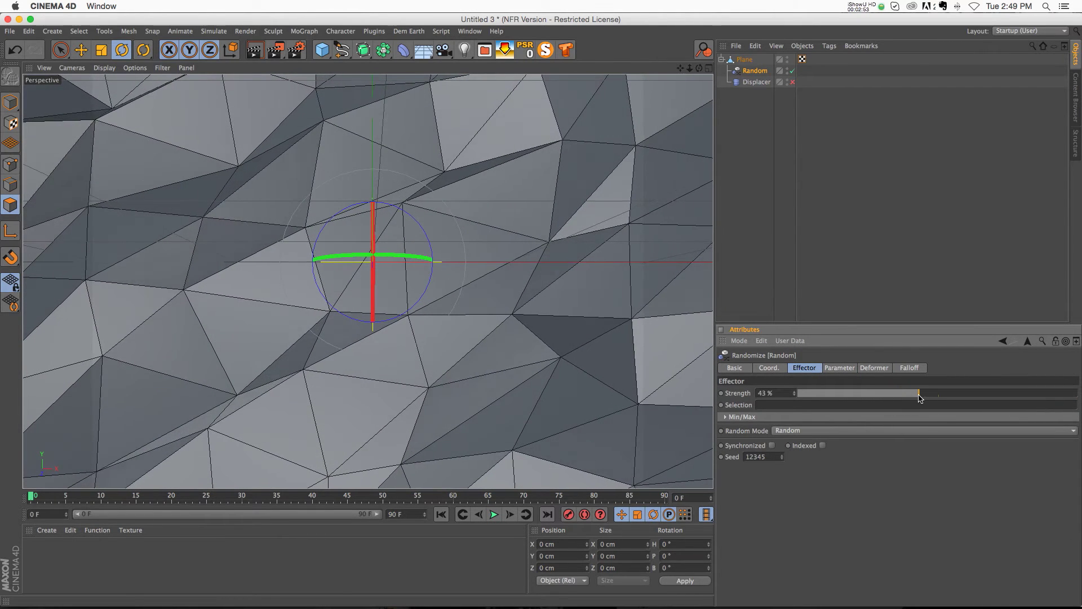
{"action": "left_click", "coordinate": [424, 586]}
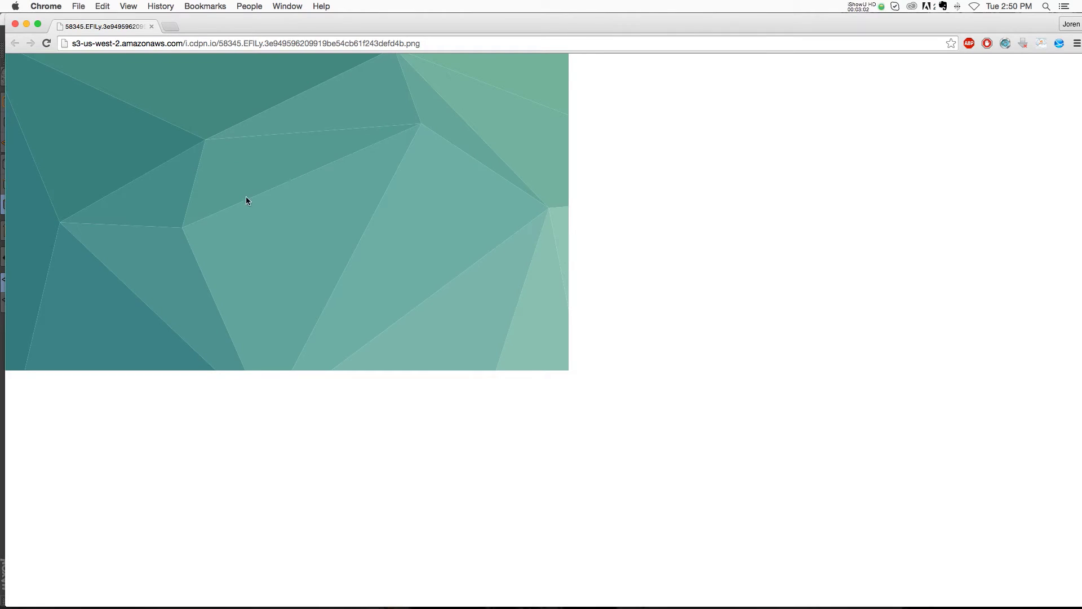
Step: Nudge the Random effector's rotation and select a triangle on the Plane with the paint selection
{"action": "left_click", "coordinate": [207, 596]}
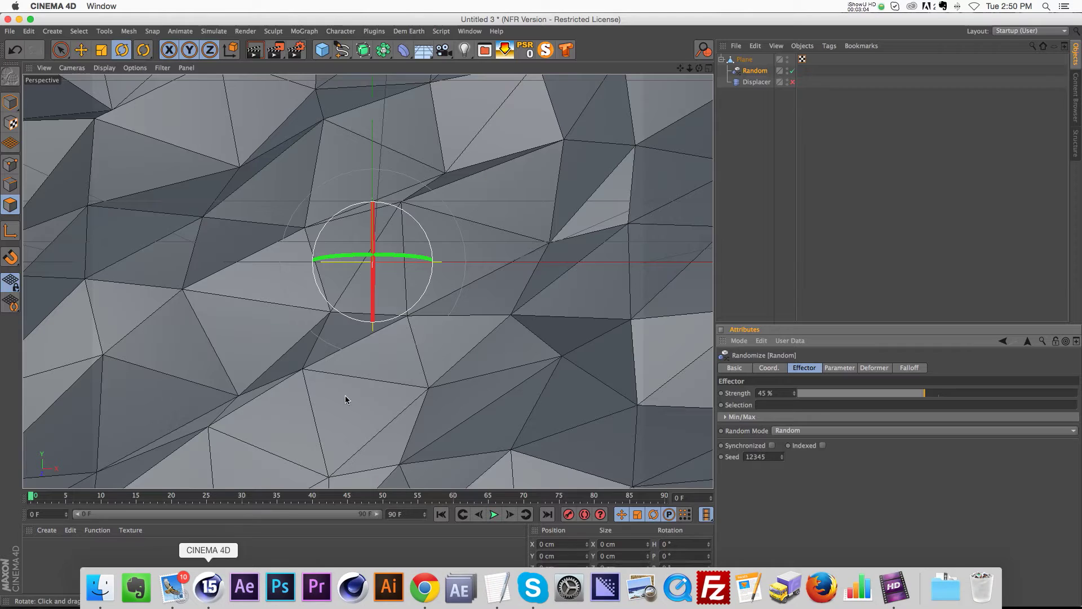
{"action": "mouse_move", "coordinate": [376, 264]}
{"action": "left_mouse_down"}
{"action": "mouse_move", "coordinate": [293, 261]}
{"action": "mouse_move", "coordinate": [374, 261]}
{"action": "mouse_move", "coordinate": [363, 265]}
{"action": "left_mouse_up"}
{"action": "left_click", "coordinate": [745, 175]}
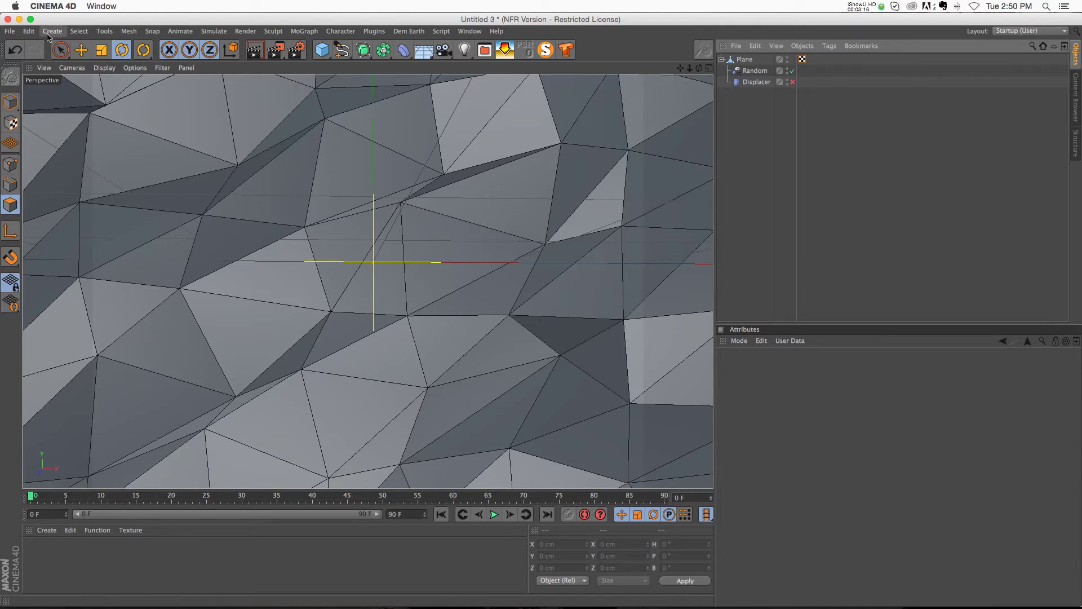
{"action": "left_click", "coordinate": [60, 50]}
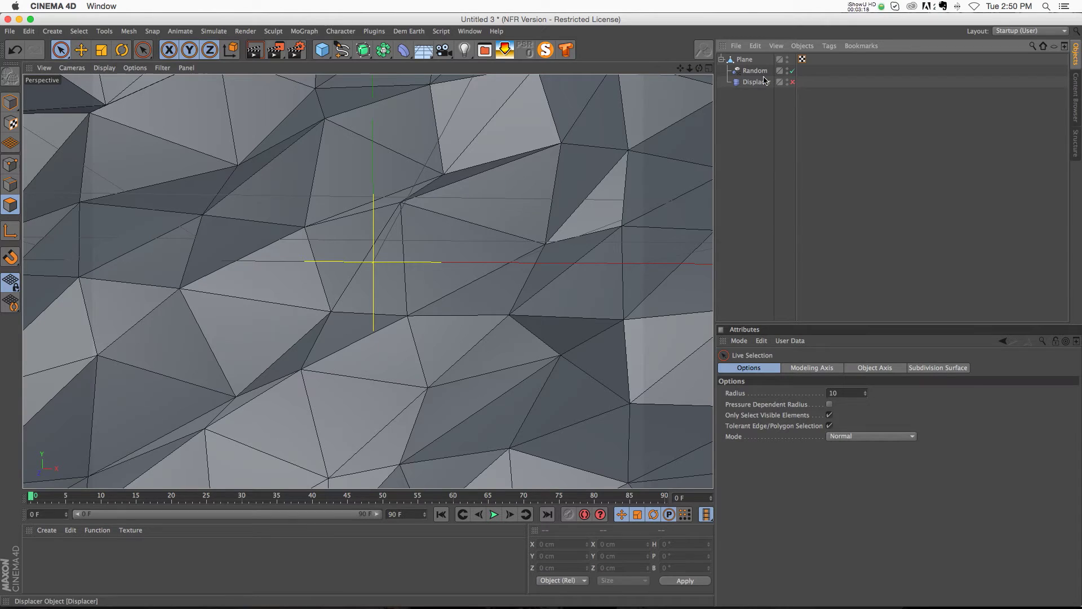
{"action": "left_click", "coordinate": [744, 60]}
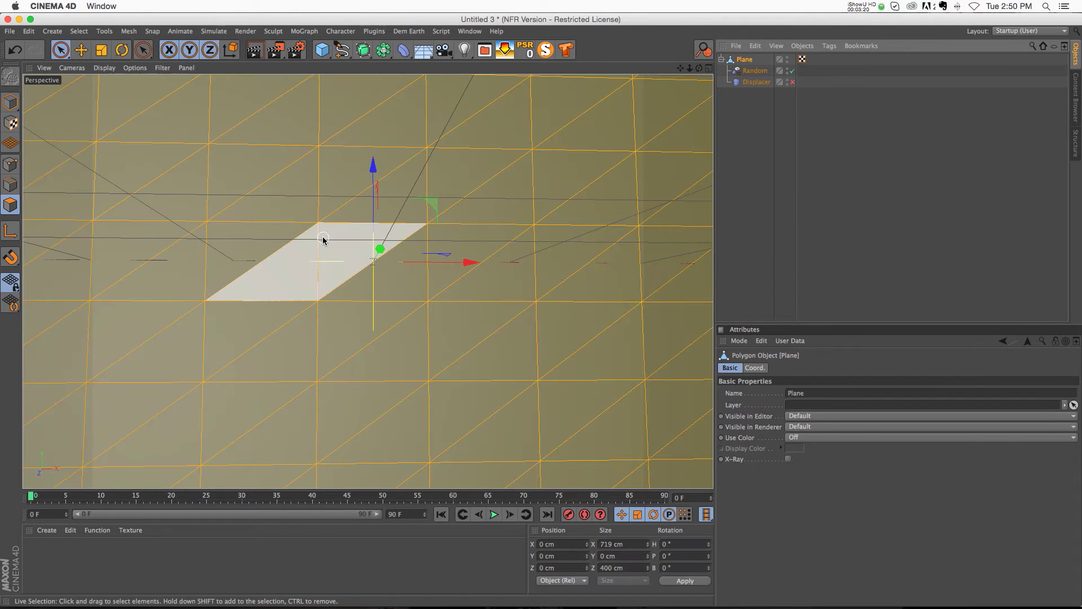
{"action": "left_click", "coordinate": [351, 217]}
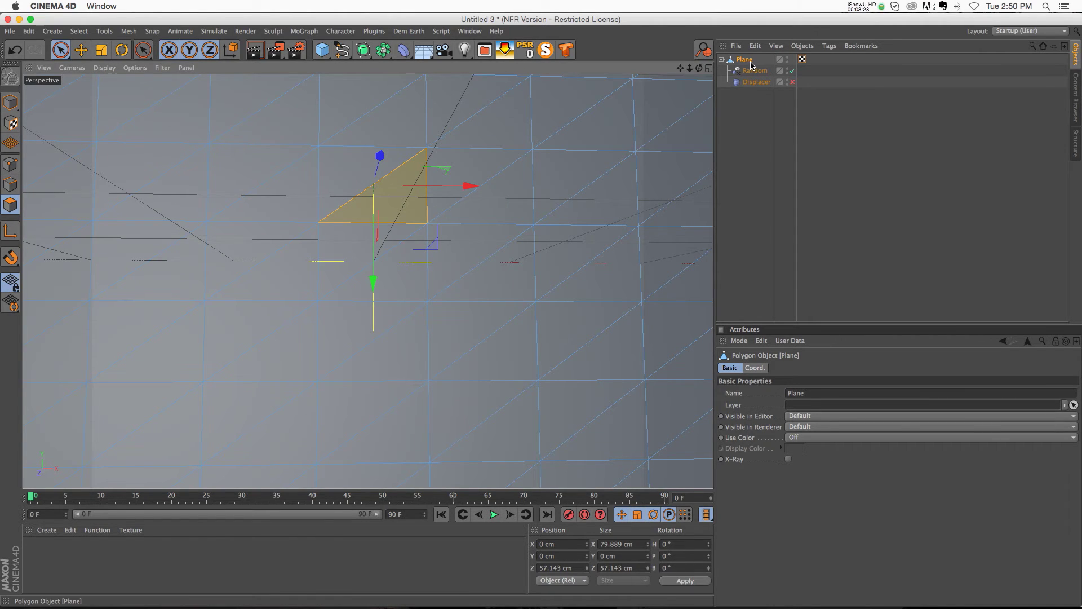
{"action": "left_click", "coordinate": [756, 140]}
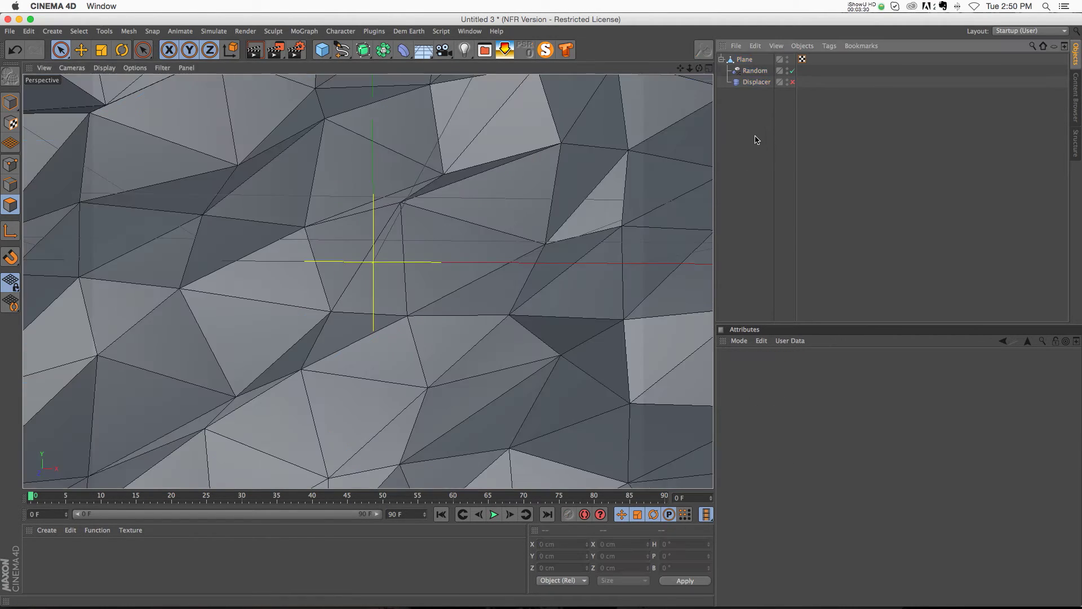
Step: Switch the selection between the Random effector and the Plane to inspect the faceted mesh
{"action": "left_click", "coordinate": [414, 257]}
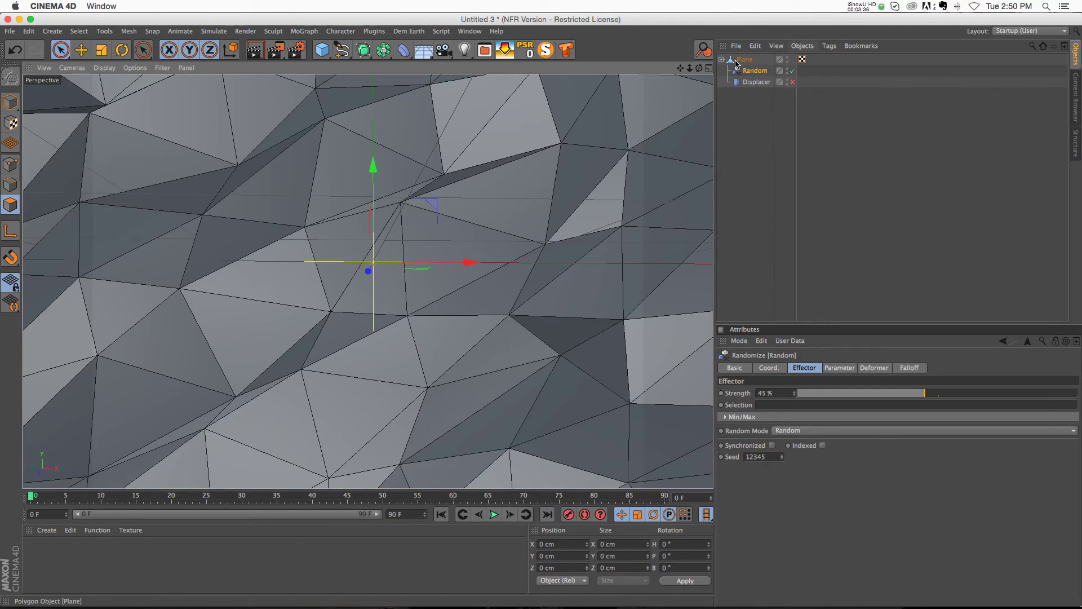
{"action": "key", "text": "super+z"}
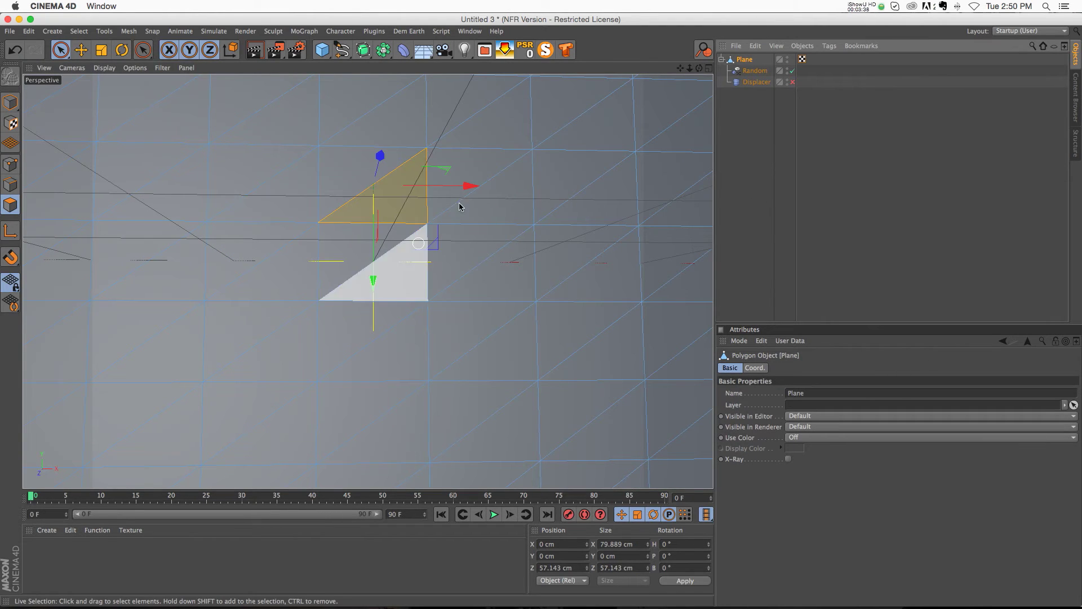
{"action": "left_click", "coordinate": [759, 133]}
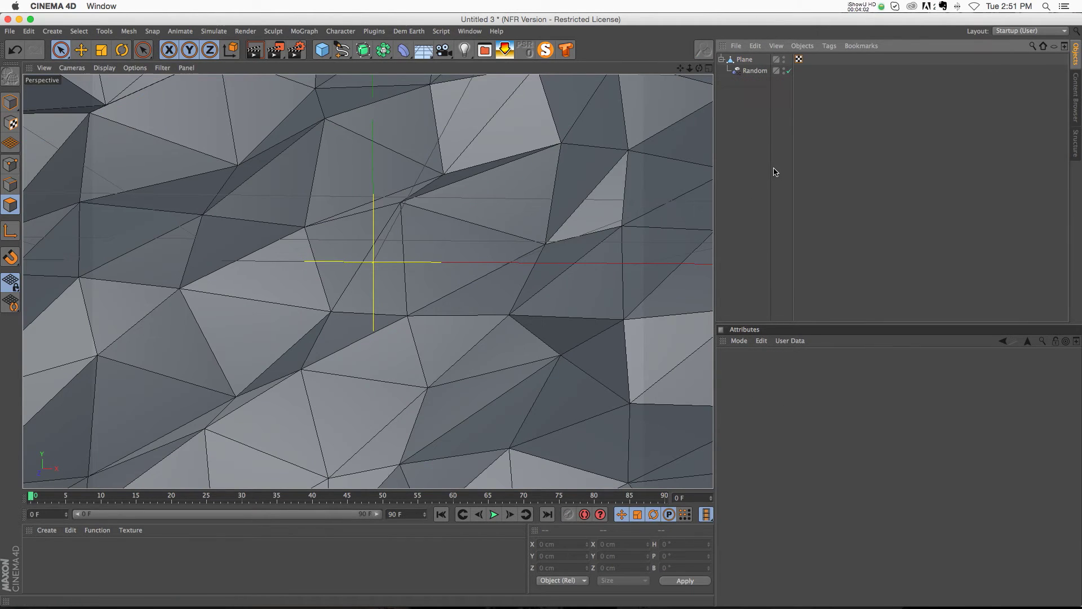
{"action": "left_click", "coordinate": [745, 61]}
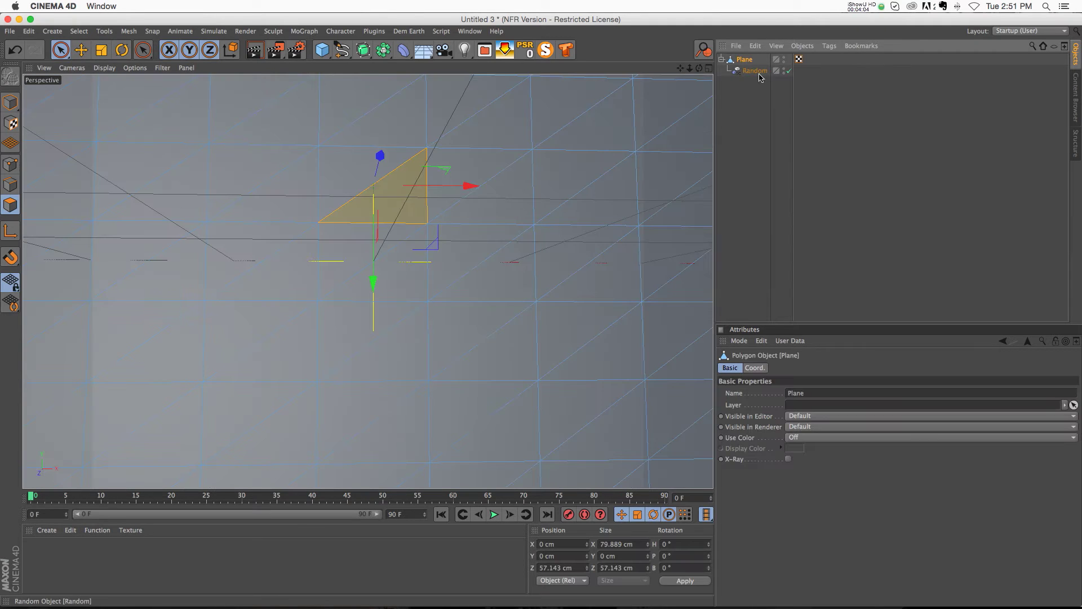
{"action": "left_click", "coordinate": [753, 72]}
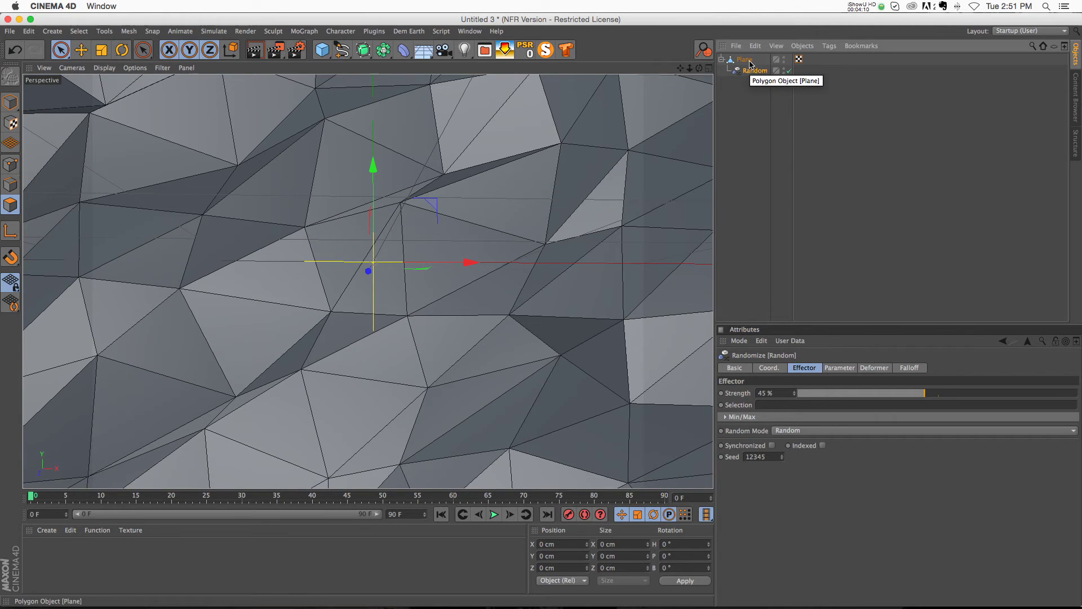
{"action": "left_click", "coordinate": [745, 63]}
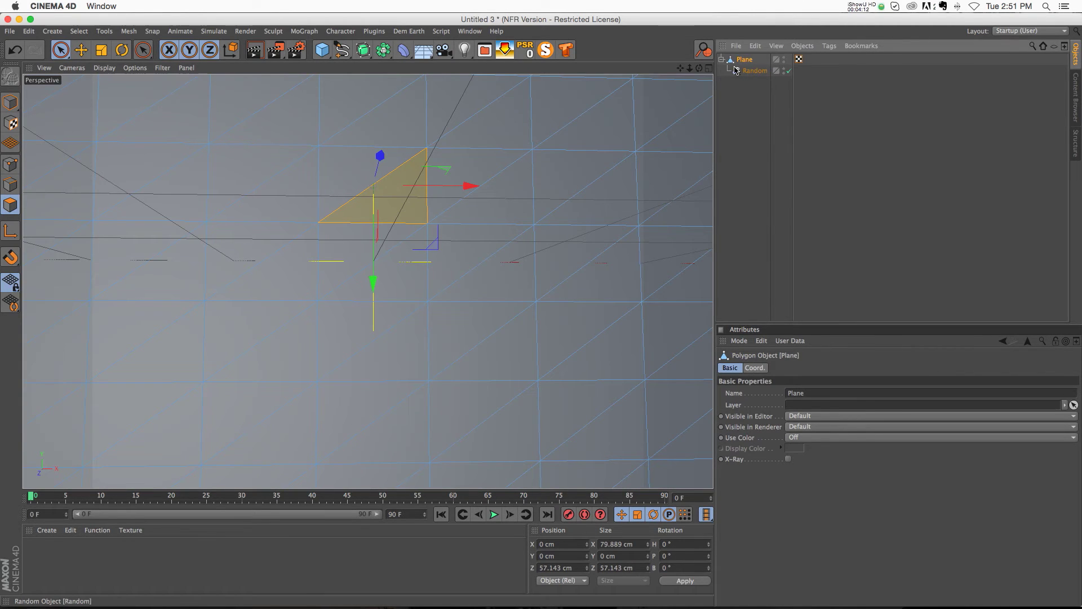
{"action": "left_click", "coordinate": [800, 45]}
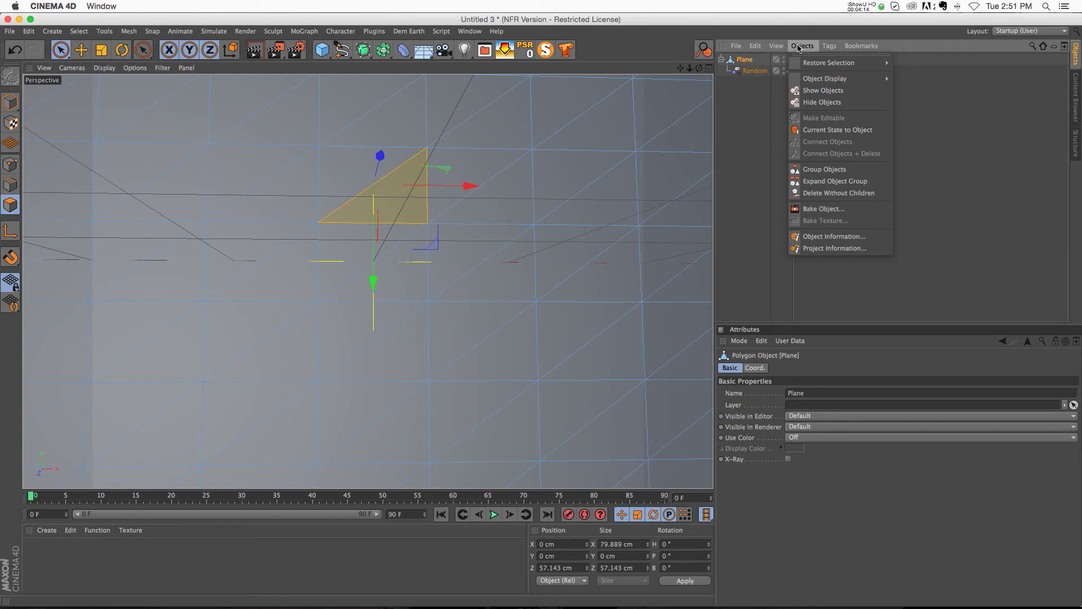
Step: Bake the deformed Plane with Current State to Object and hide the original Plane in editor and render
{"action": "left_click", "coordinate": [845, 131]}
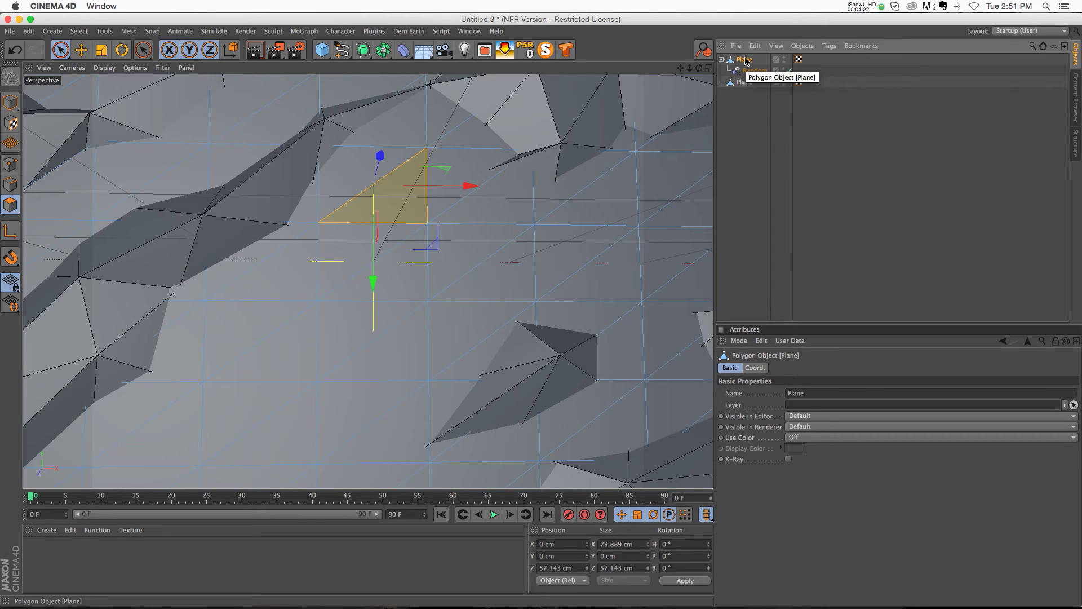
{"action": "left_click", "coordinate": [767, 62]}
{"action": "left_click", "coordinate": [768, 59], "text": "ctrl"}
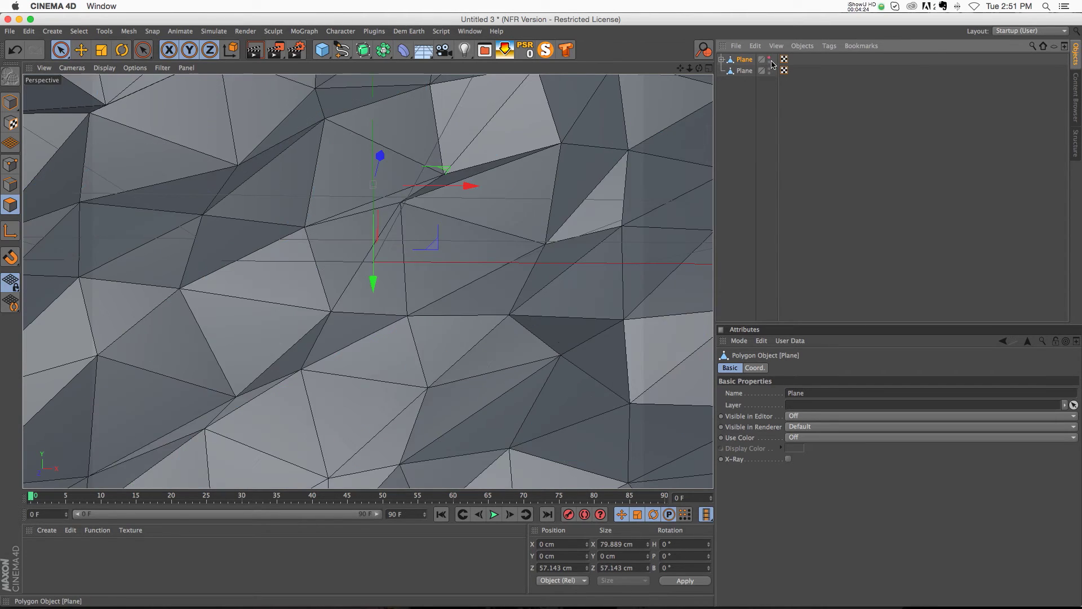
{"action": "left_click", "coordinate": [743, 72]}
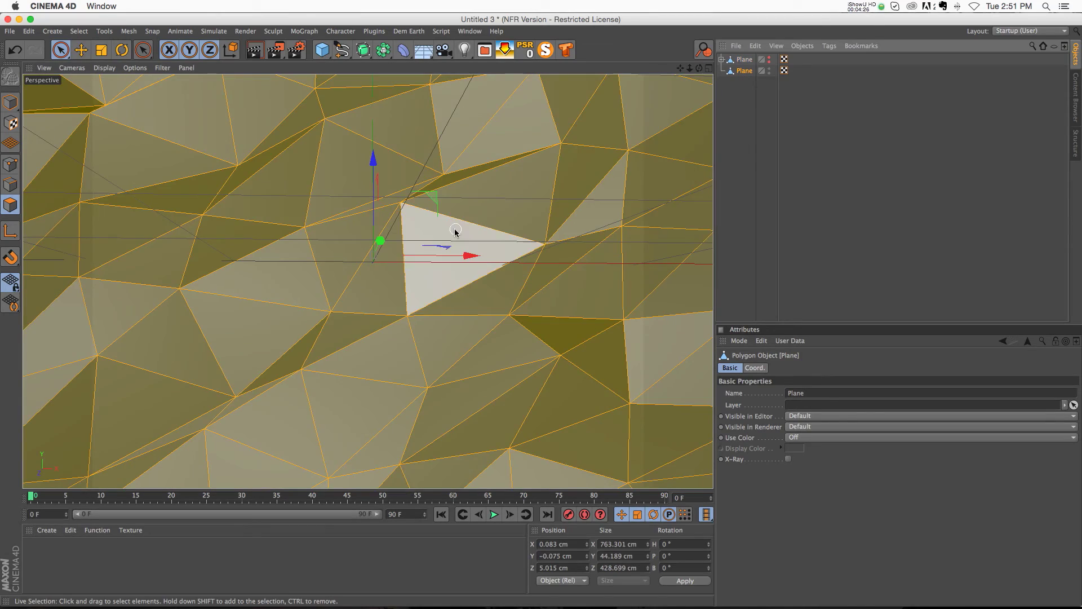
{"action": "left_click_drag", "start_coordinate": [467, 237], "coordinate": [485, 253], "text": "alt"}
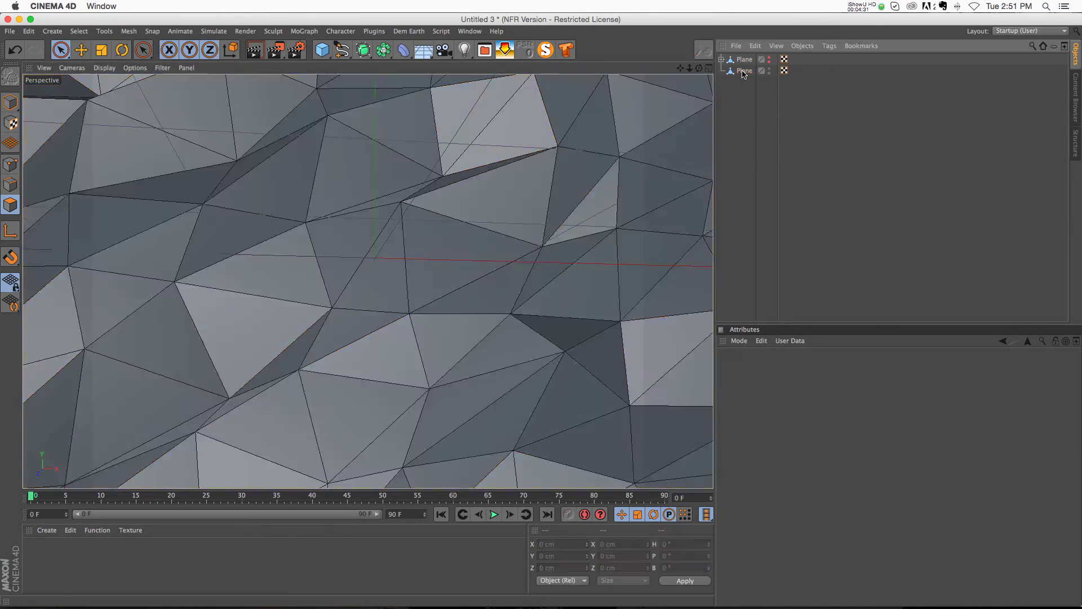
{"action": "left_click", "coordinate": [721, 60]}
{"action": "left_click_drag", "start_coordinate": [745, 84], "coordinate": [736, 67]}
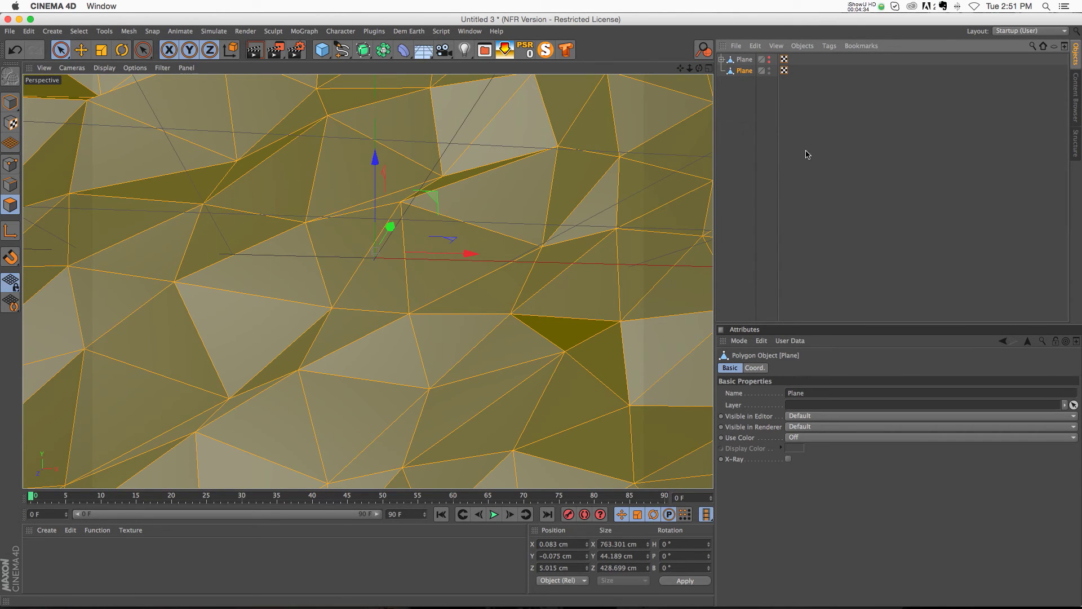
Step: Select three adjacent triangles on the baked Plane and store them with Set Selection
{"action": "left_click", "coordinate": [468, 248]}
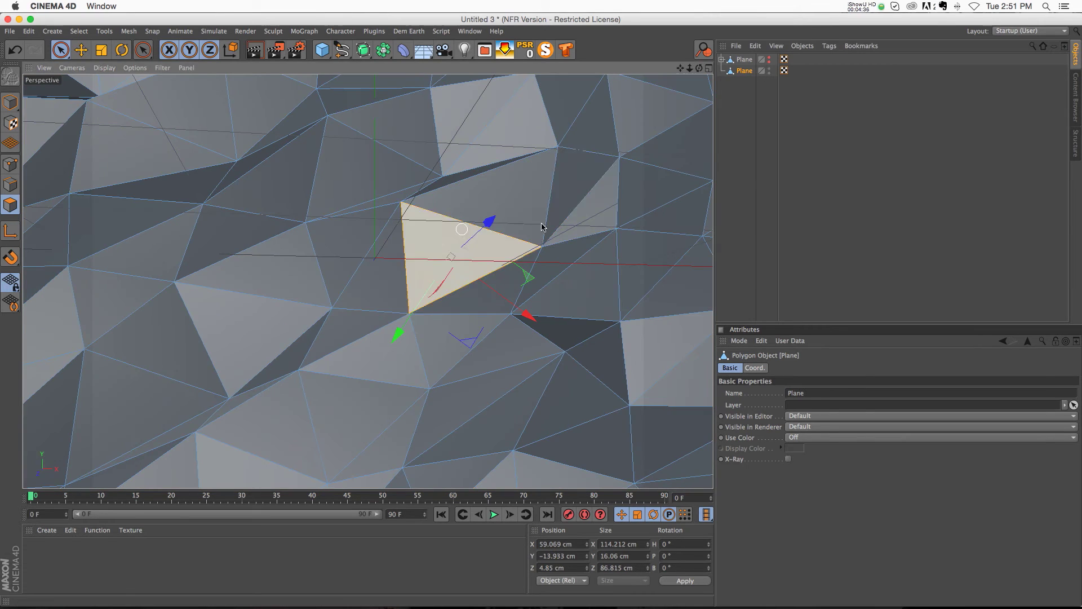
{"action": "left_click", "coordinate": [270, 273]}
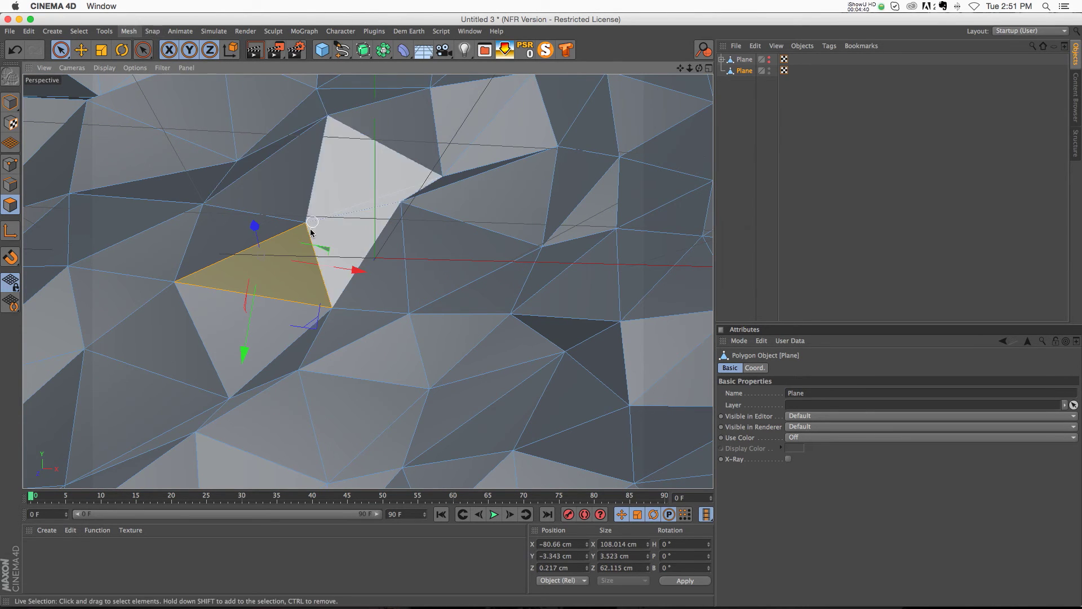
{"action": "left_click", "coordinate": [346, 238], "text": "shift"}
{"action": "left_click", "coordinate": [383, 265], "text": "shift"}
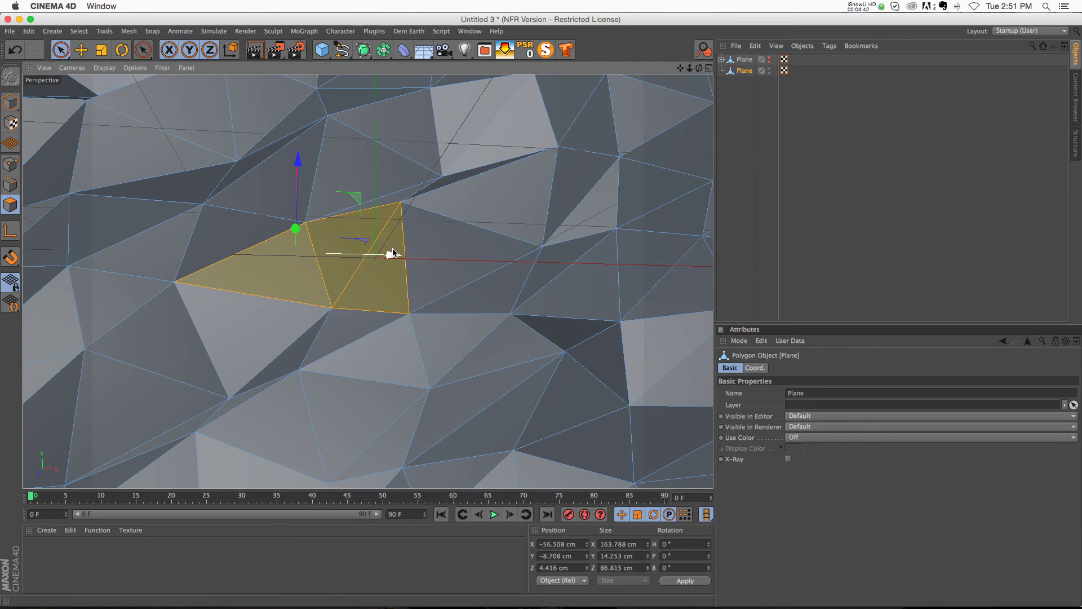
{"action": "left_click", "coordinate": [79, 31]}
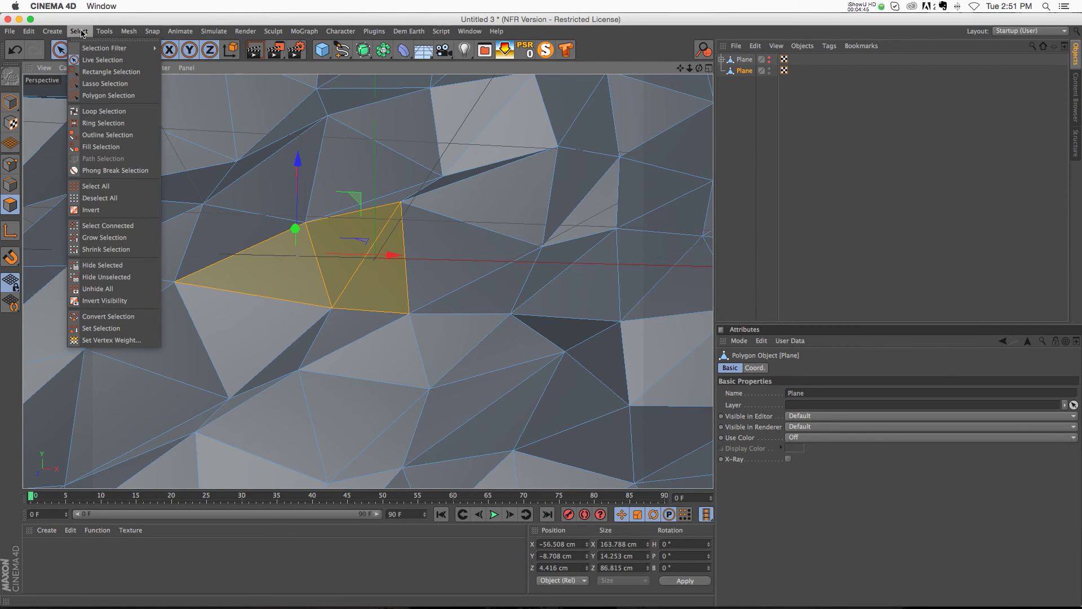
{"action": "left_click", "coordinate": [103, 328]}
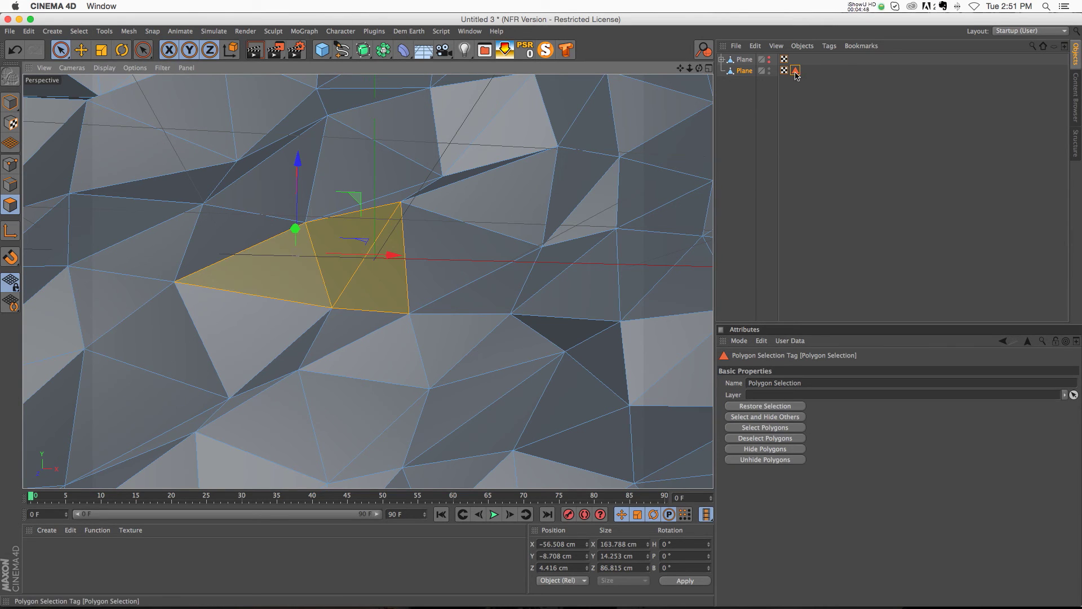
Step: Create material Mat and set its colour to pure blue (RGB 0,0,255)
{"action": "double_click", "coordinate": [33, 550]}
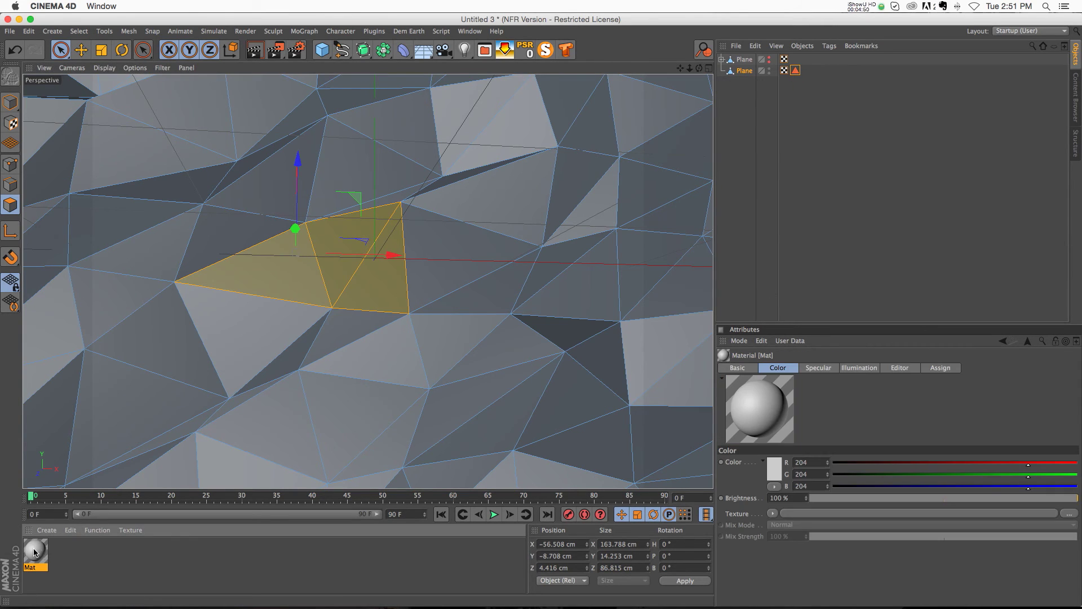
{"action": "double_click", "coordinate": [32, 552]}
{"action": "left_click", "coordinate": [312, 137]}
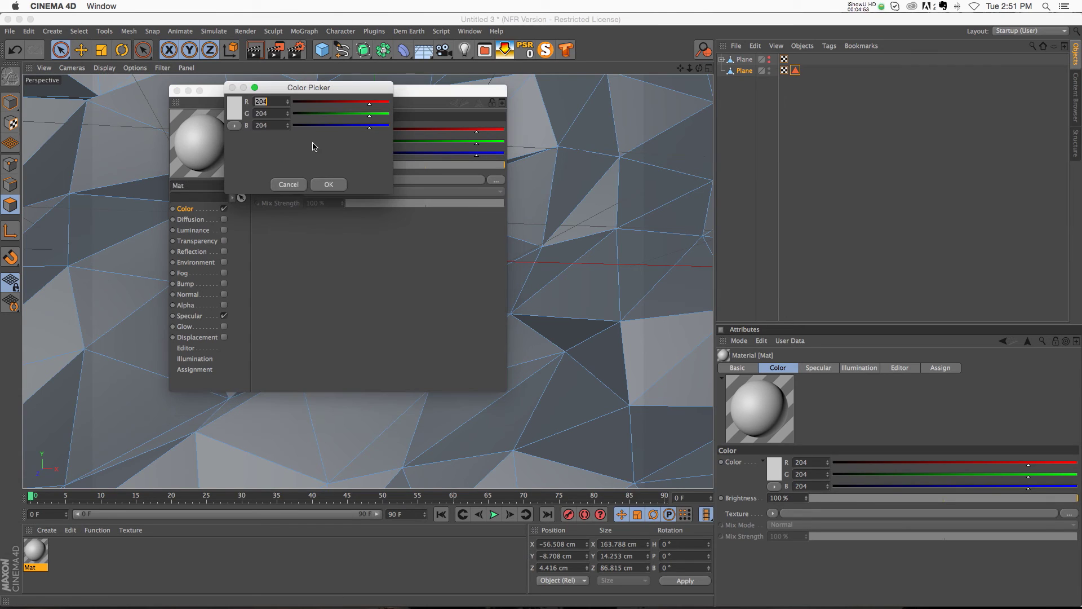
{"action": "left_click_drag", "start_coordinate": [350, 120], "coordinate": [269, 100]}
{"action": "left_click", "coordinate": [328, 184]}
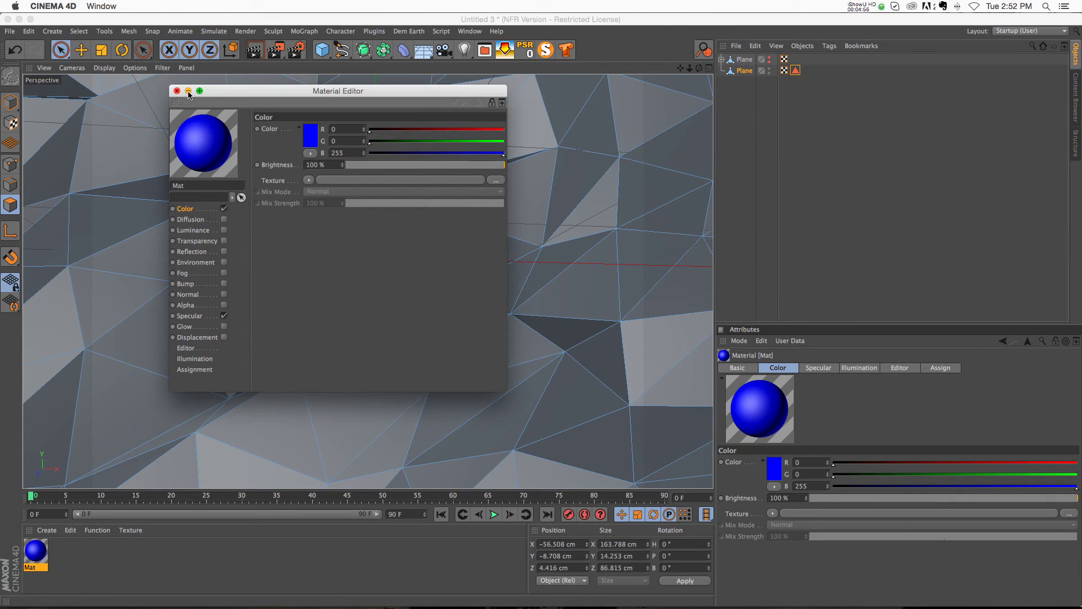
{"action": "left_click", "coordinate": [70, 594]}
Step: Create grey Mat.1, apply both materials to the Plane, and restrict blue Mat to the Polygon Selection
{"action": "double_click", "coordinate": [71, 558]}
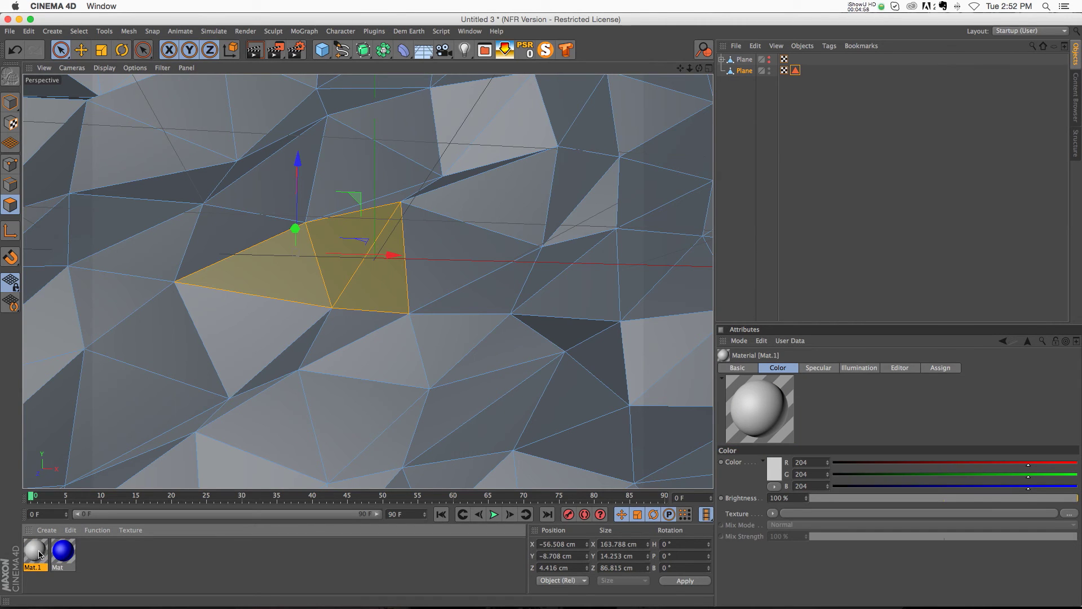
{"action": "left_click_drag", "start_coordinate": [738, 71], "coordinate": [739, 71]}
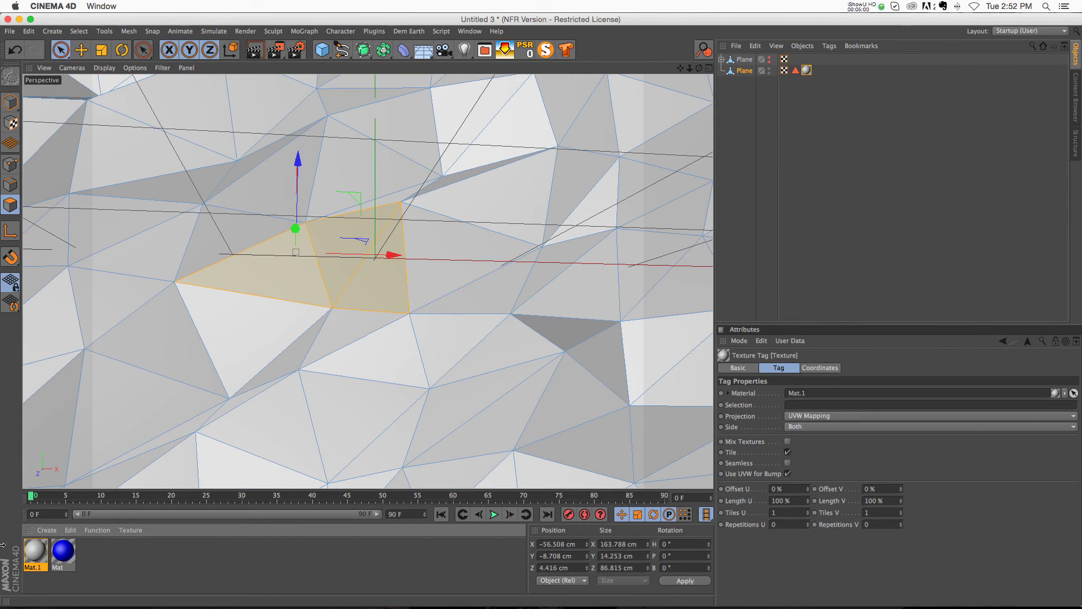
{"action": "left_click_drag", "start_coordinate": [743, 77], "coordinate": [744, 72]}
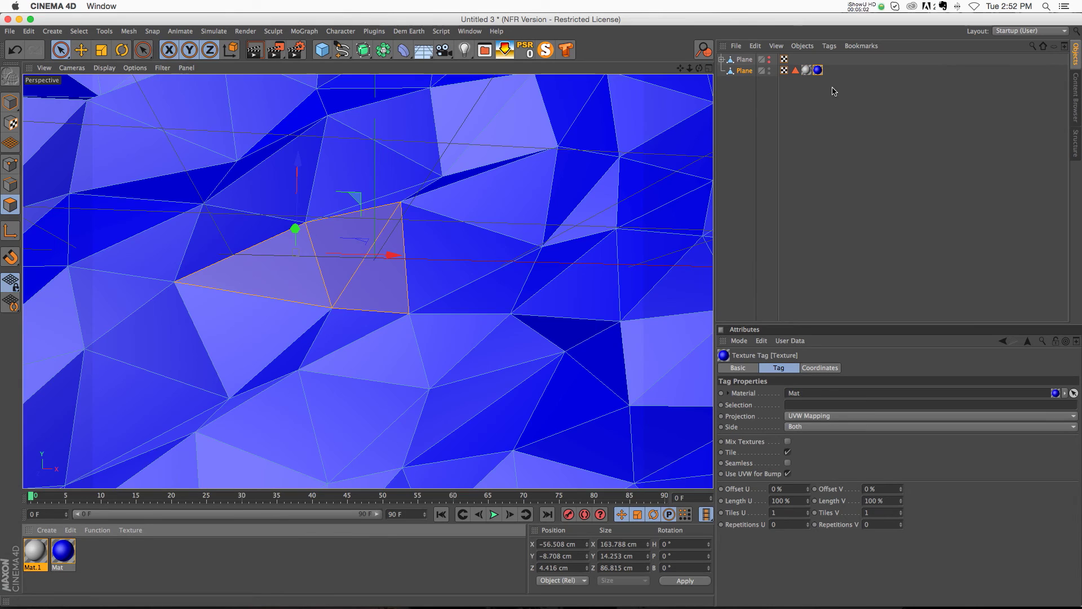
{"action": "left_click", "coordinate": [739, 407]}
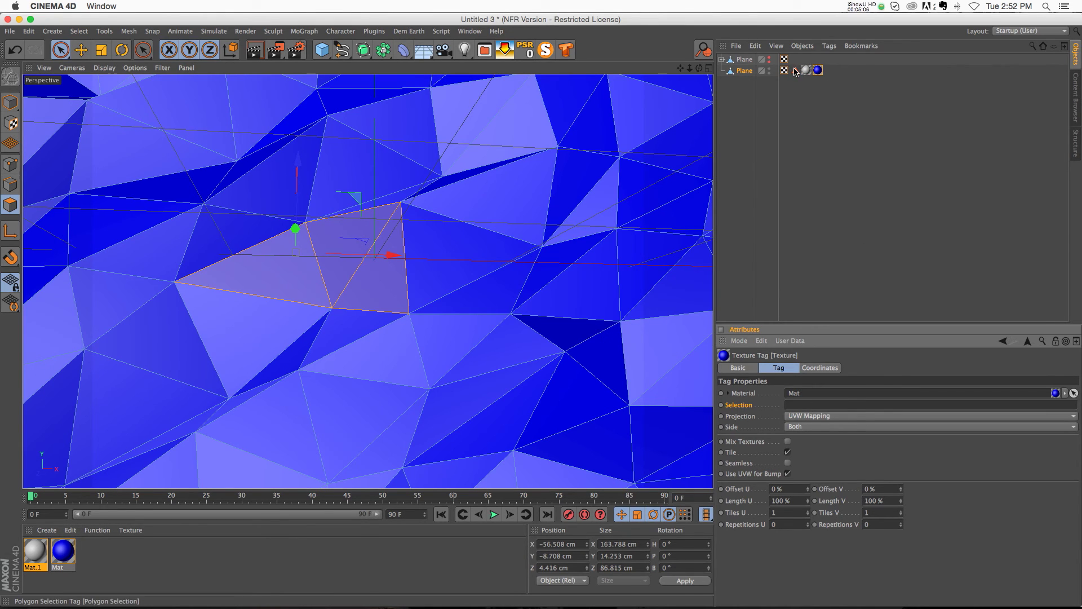
{"action": "left_click_drag", "start_coordinate": [796, 70], "coordinate": [823, 405]}
{"action": "left_click", "coordinate": [314, 309]}
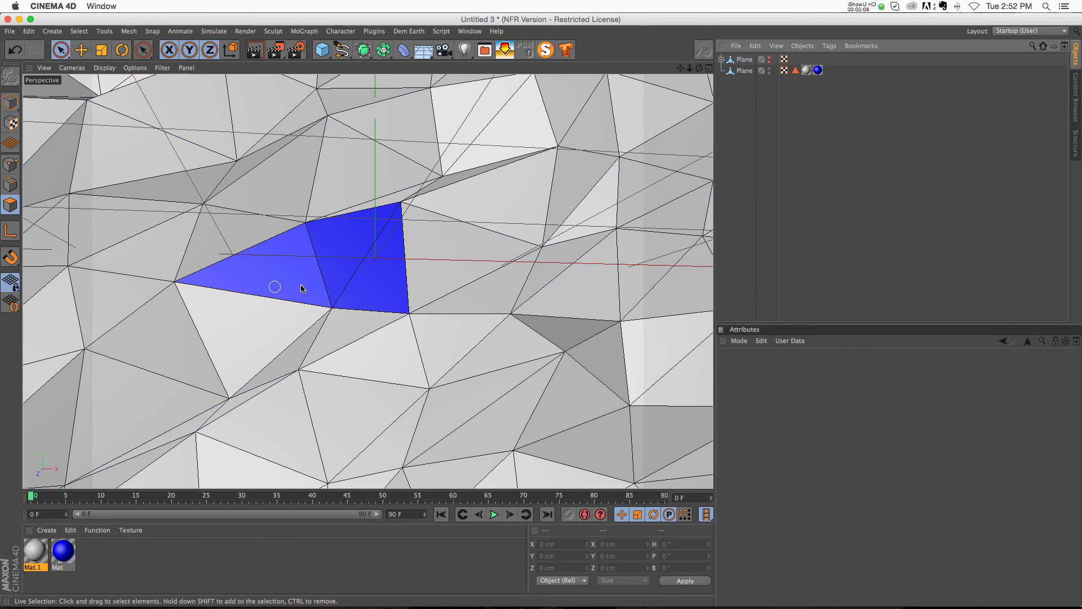
Step: Select a polygon group on the plane's right side and save it as Polygon Selection.1
{"action": "left_click", "coordinate": [744, 70]}
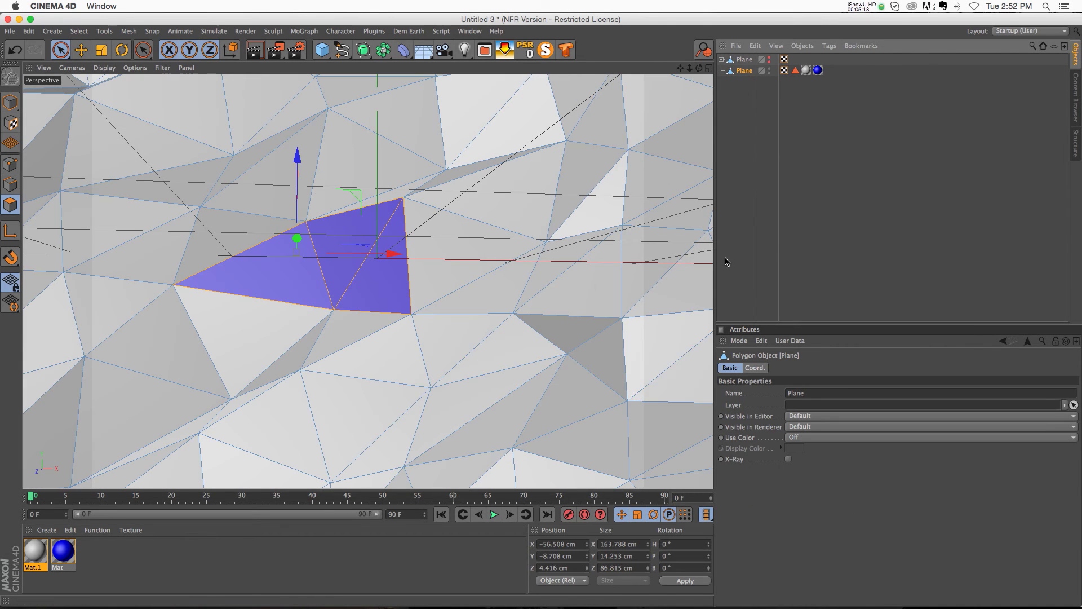
{"action": "mouse_move", "coordinate": [585, 285]}
{"action": "left_mouse_down"}
{"action": "mouse_move", "coordinate": [581, 207]}
{"action": "mouse_move", "coordinate": [594, 180]}
{"action": "left_mouse_up"}
{"action": "left_click", "coordinate": [78, 32]}
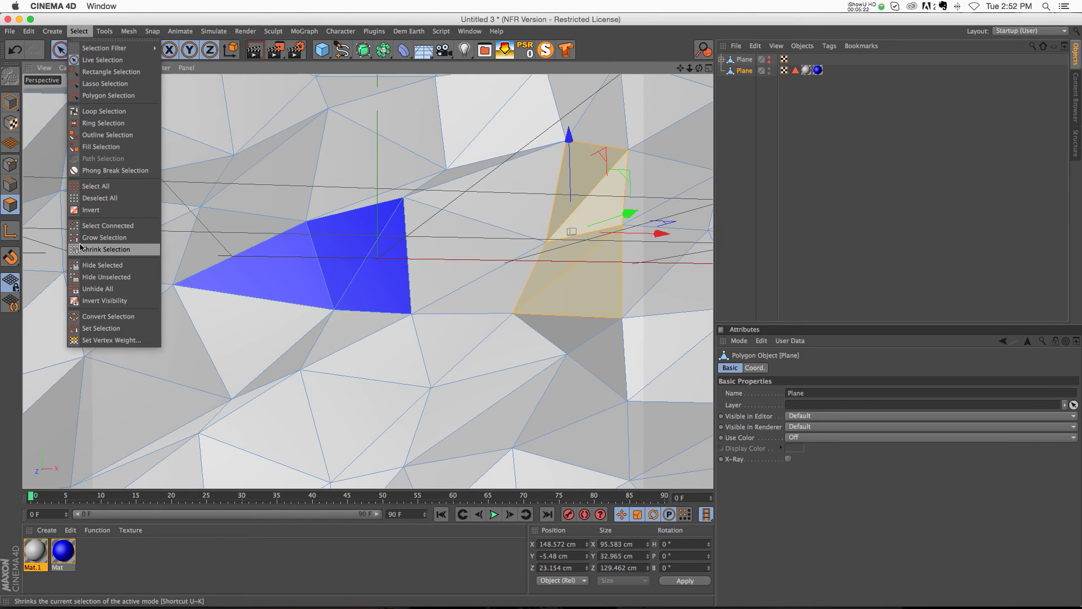
{"action": "left_click", "coordinate": [101, 328]}
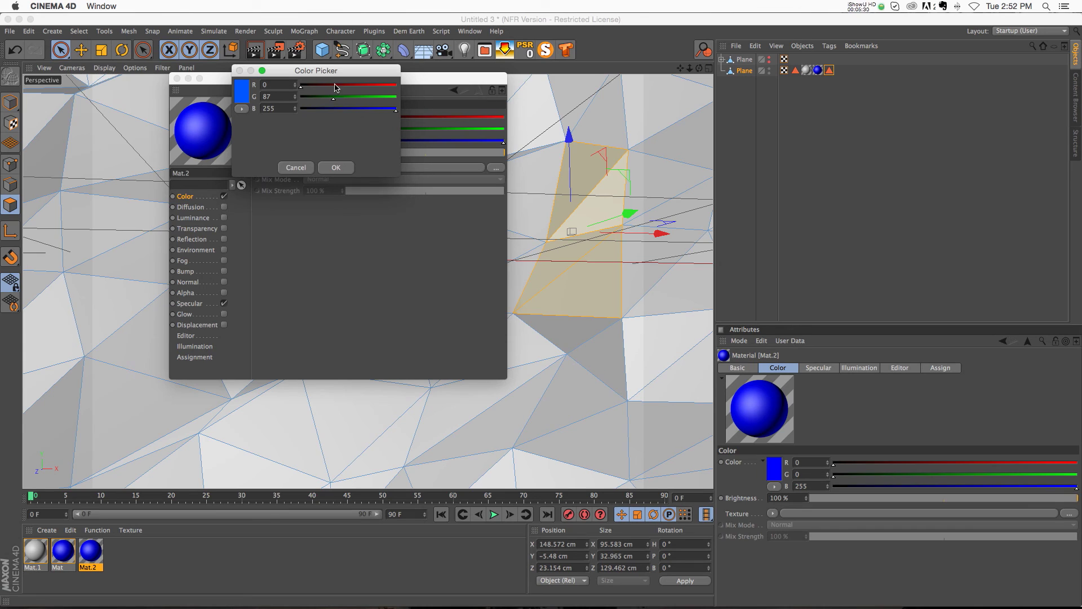
Step: Colour Mat.2 pink (RGB 255,87,255) and apply it to the Plane, limited to Polygon Selection.1
{"action": "left_click_drag", "start_coordinate": [335, 87], "coordinate": [396, 85]}
{"action": "left_click", "coordinate": [336, 168]}
{"action": "left_click", "coordinate": [177, 79]}
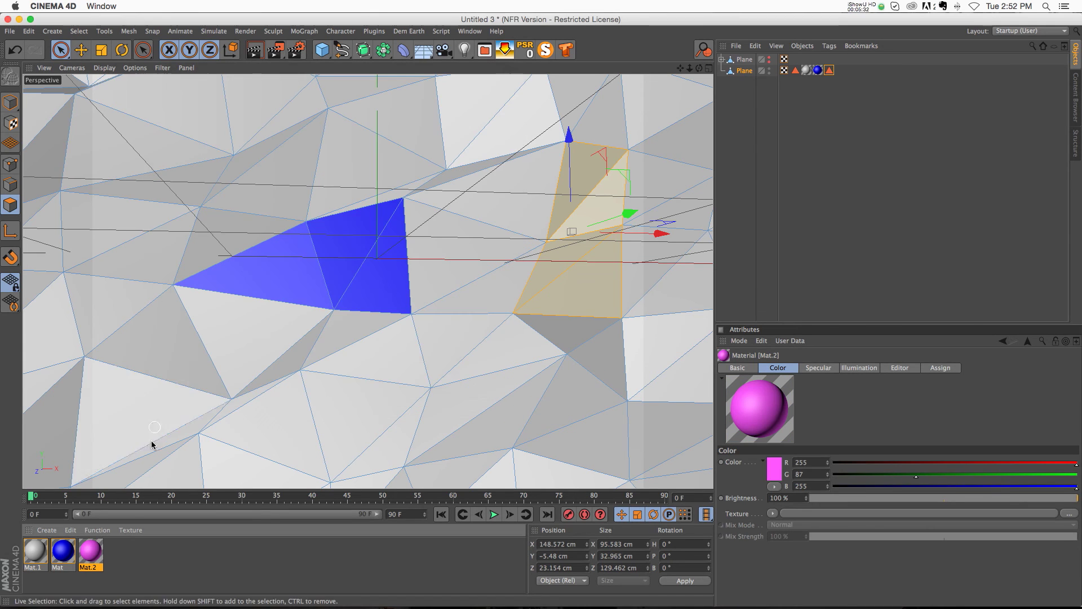
{"action": "left_click_drag", "start_coordinate": [741, 72], "coordinate": [743, 70]}
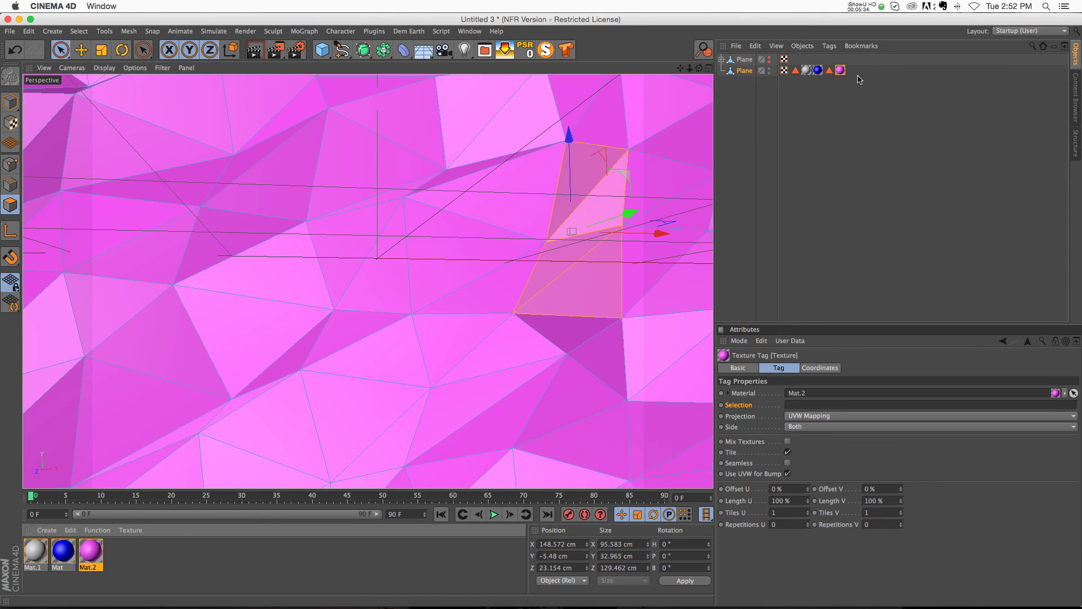
{"action": "left_click_drag", "start_coordinate": [829, 70], "coordinate": [822, 404]}
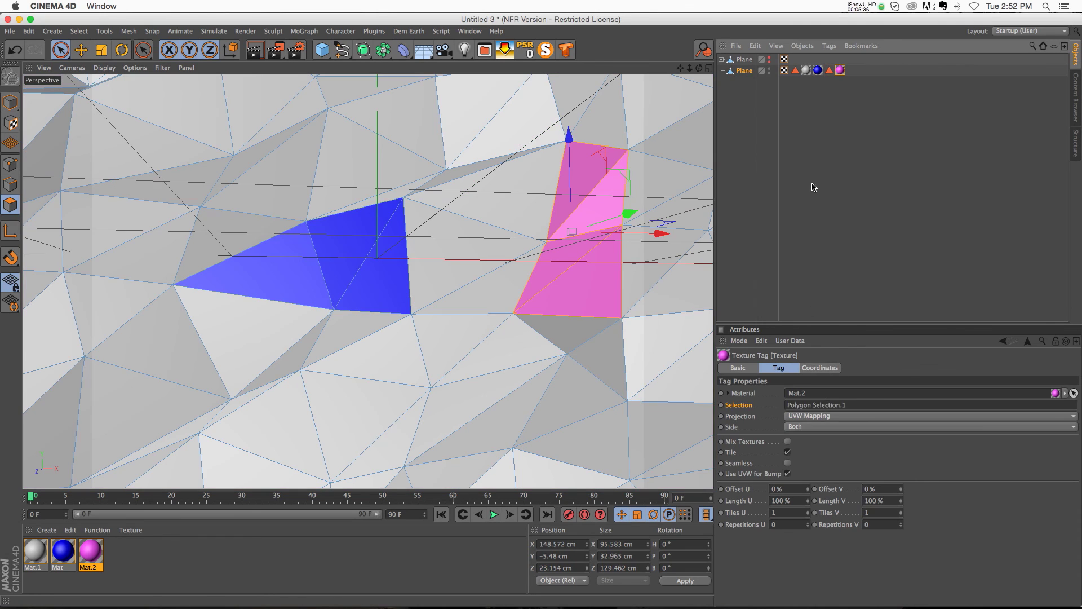
{"action": "left_click", "coordinate": [449, 173]}
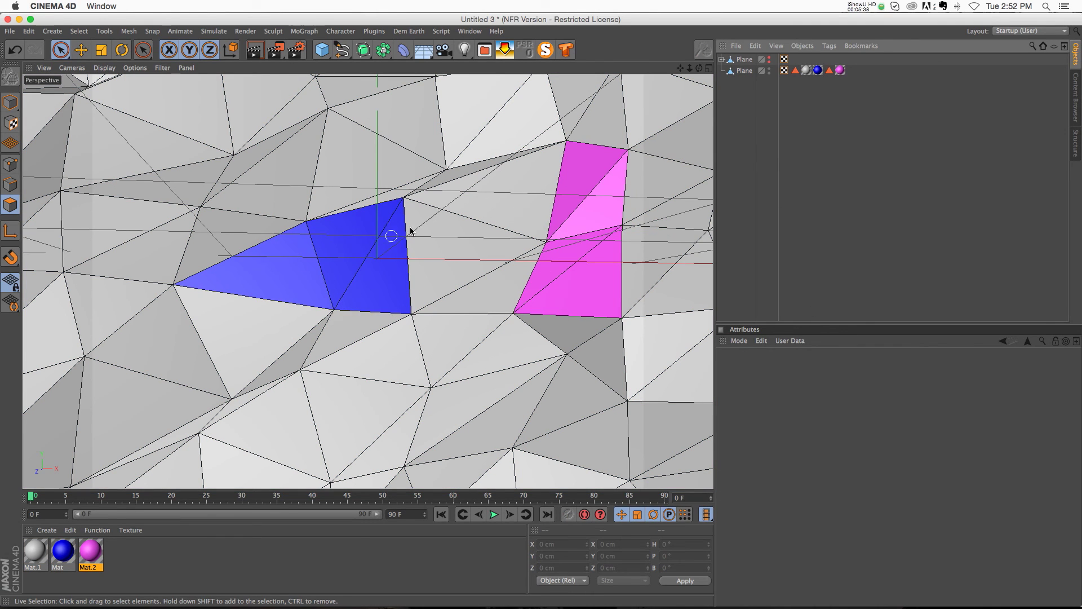
Step: Remove the textured converted Plane and make the original Plane visible again
{"action": "mouse_move", "coordinate": [387, 225]}
{"action": "left_mouse_down", "text": "alt"}
{"action": "mouse_move", "coordinate": [353, 204]}
{"action": "mouse_move", "coordinate": [382, 221]}
{"action": "left_mouse_up", "text": "alt"}
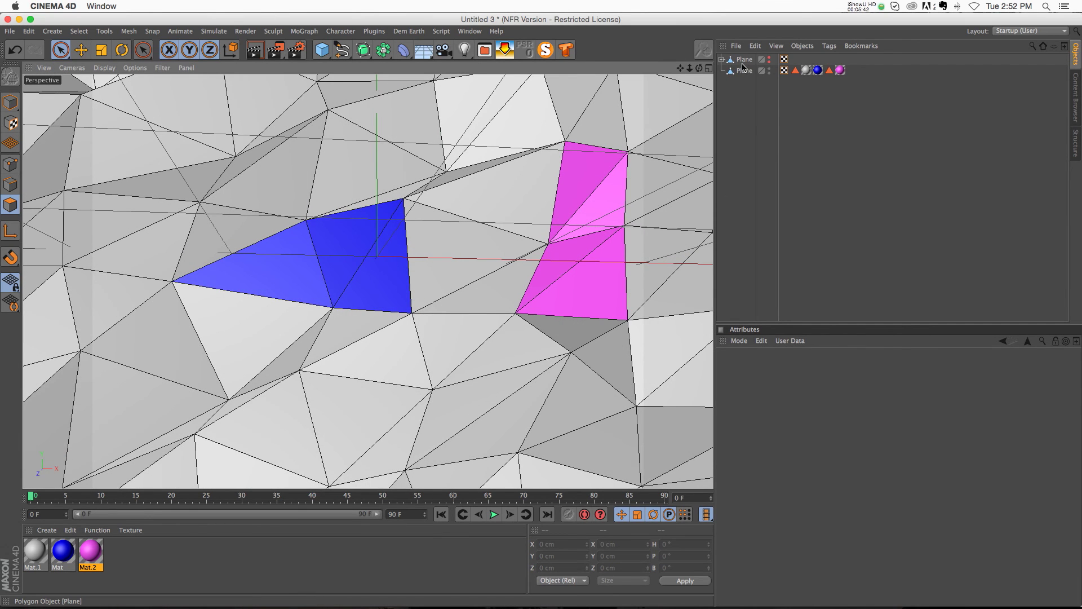
{"action": "left_click", "coordinate": [743, 67]}
{"action": "key", "text": "ctrl+z"}
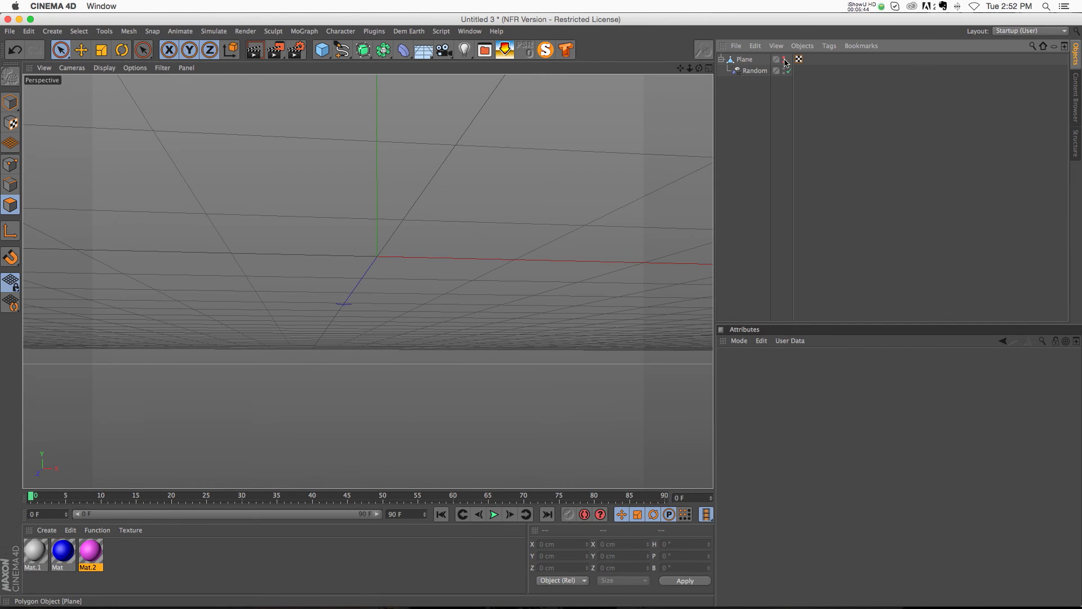
{"action": "left_click", "coordinate": [784, 59]}
Step: Bake the original Plane with Current State to Object, then delete it with its Random effector
{"action": "left_click", "coordinate": [744, 59]}
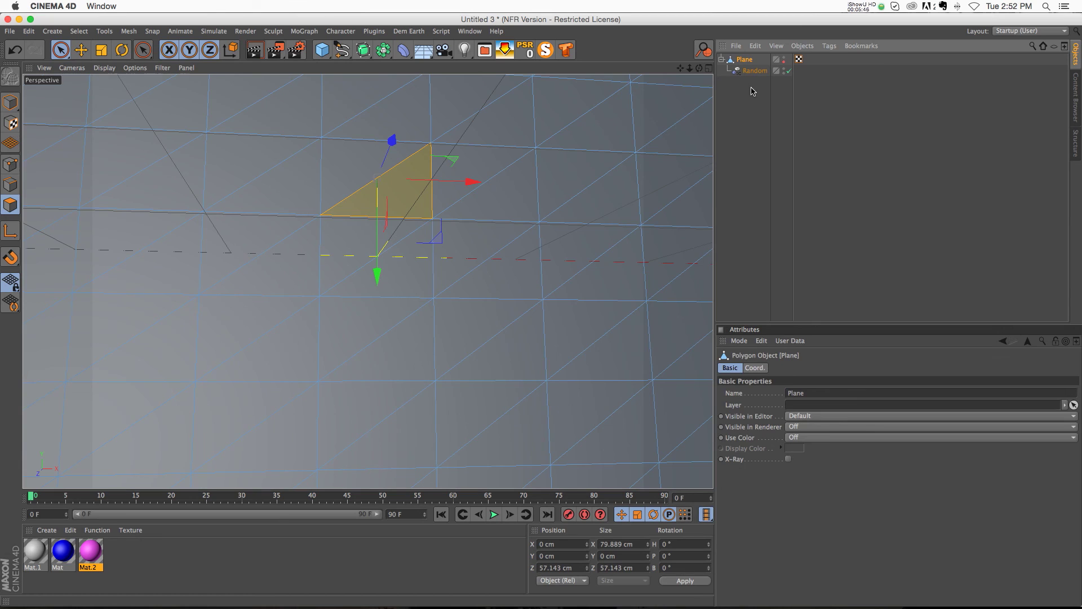
{"action": "left_click", "coordinate": [754, 71]}
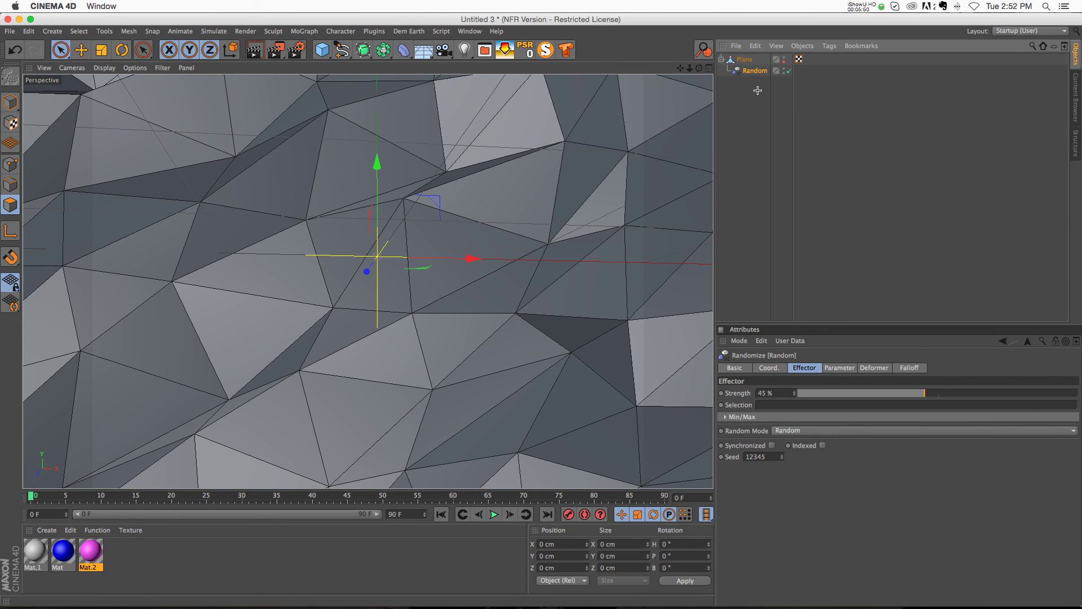
{"action": "left_click", "coordinate": [757, 61], "text": "ctrl"}
{"action": "left_click", "coordinate": [748, 60]}
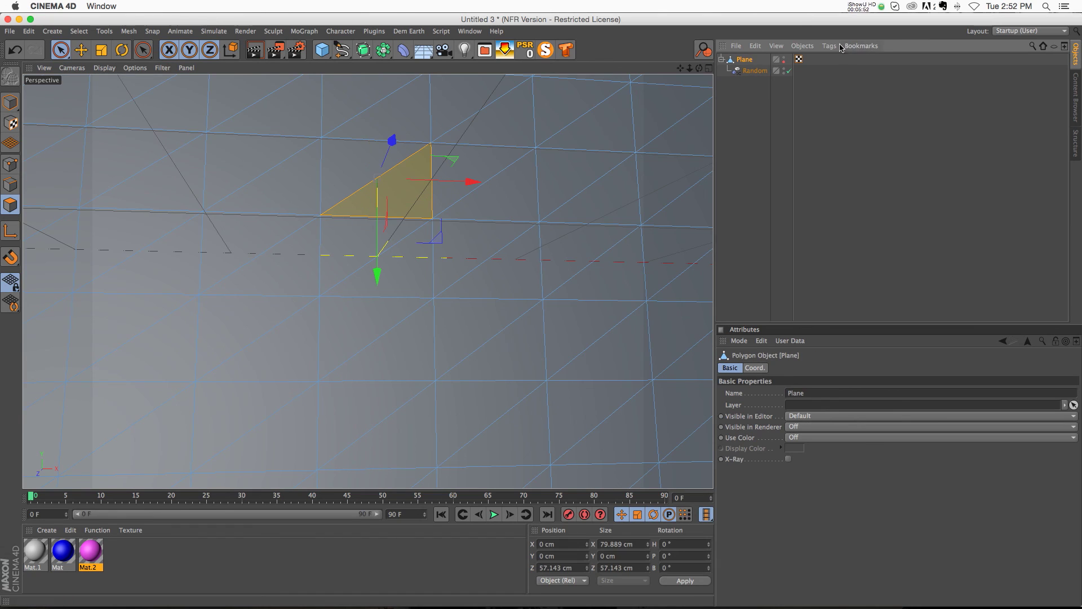
{"action": "left_click", "coordinate": [802, 46]}
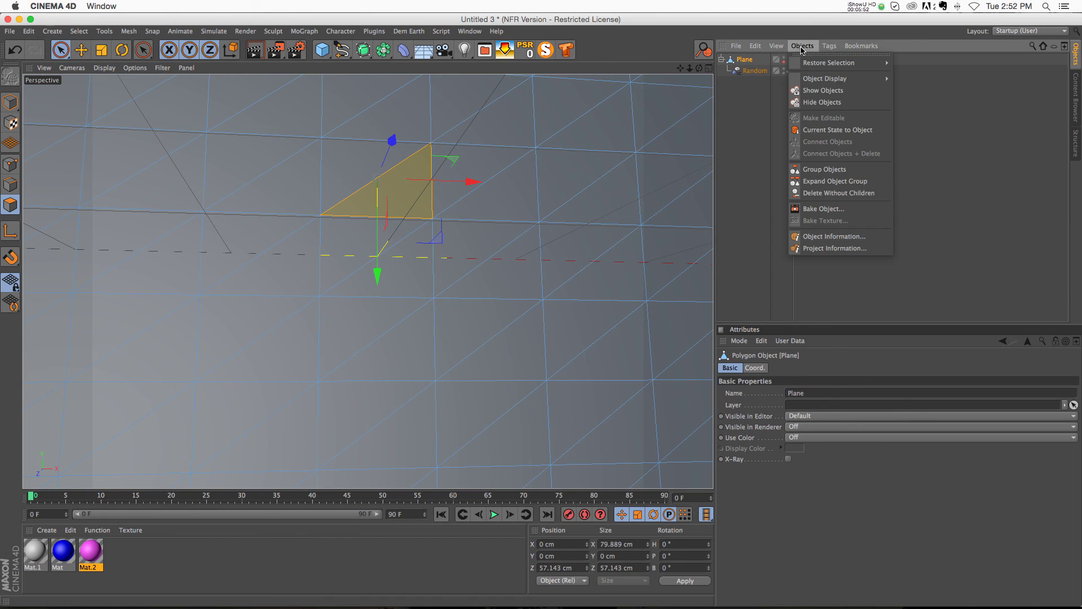
{"action": "left_click", "coordinate": [833, 131]}
{"action": "key", "text": "Delete"}
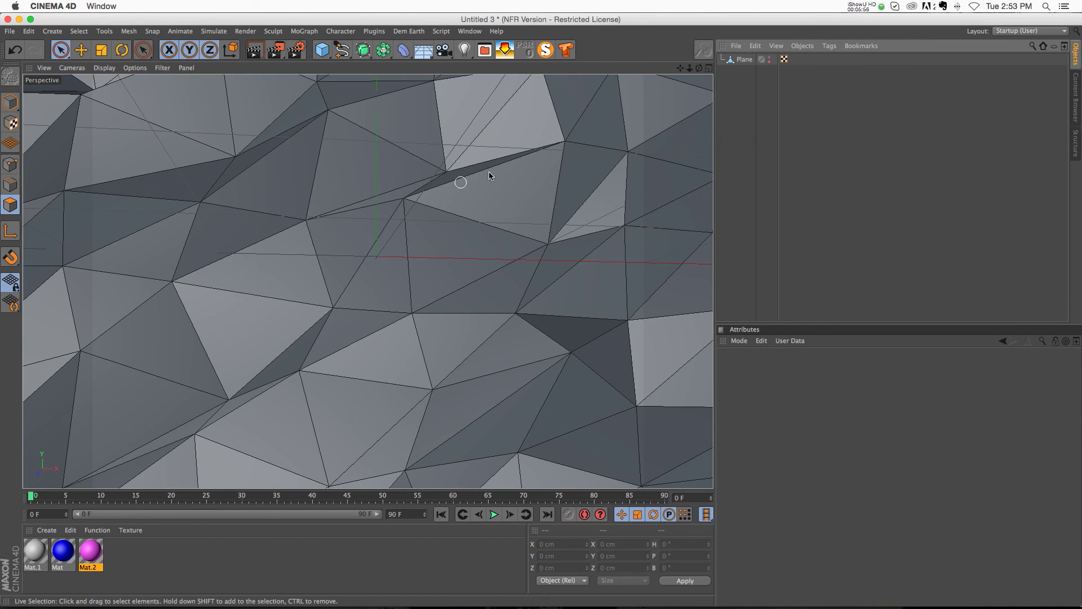